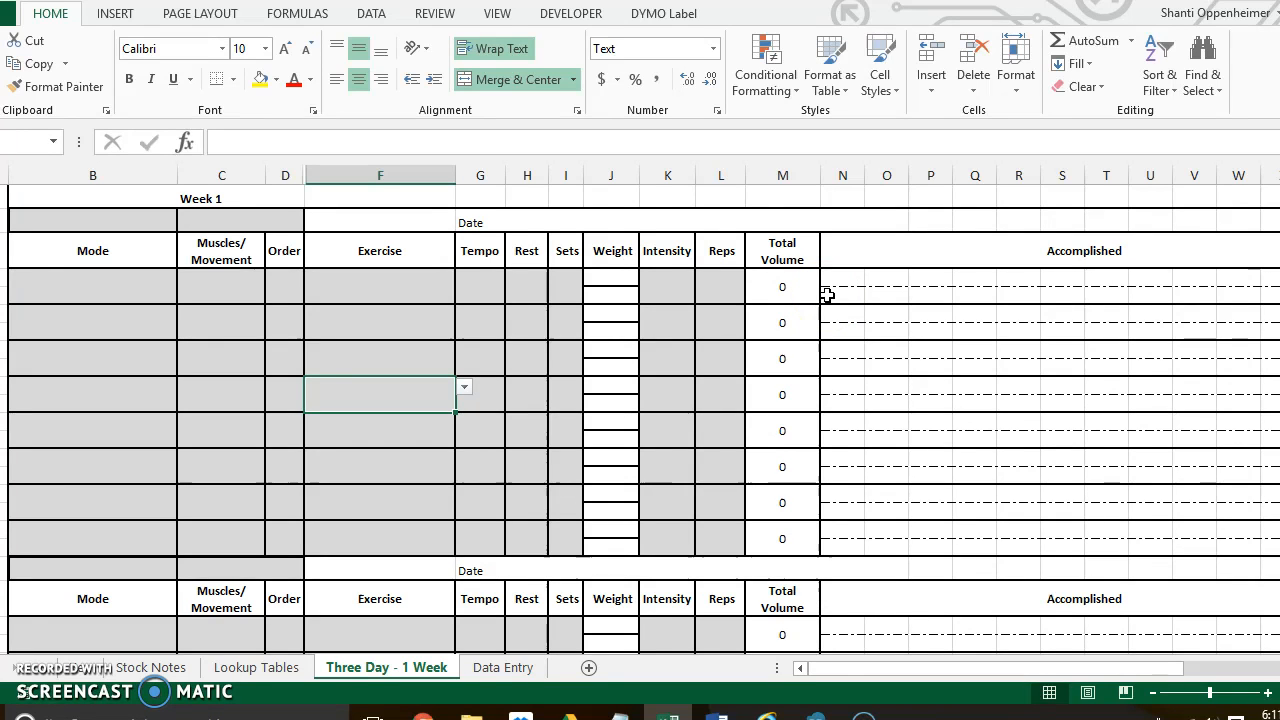
- Choose Shoulder_Iso as the Muscles/Movement entry for the first Week 1 exercise row
click(251, 224)
click(252, 292)
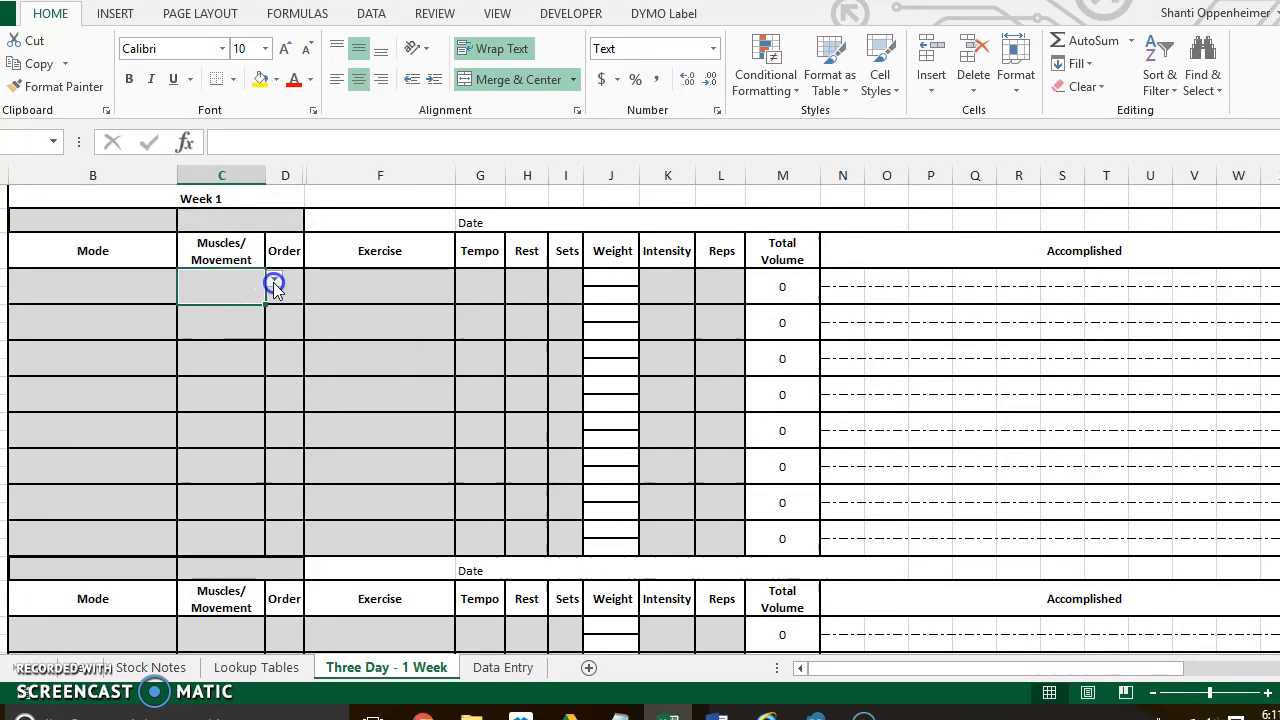
click(274, 285)
click(274, 289)
click(274, 289)
click(274, 289)
click(274, 289)
click(274, 289)
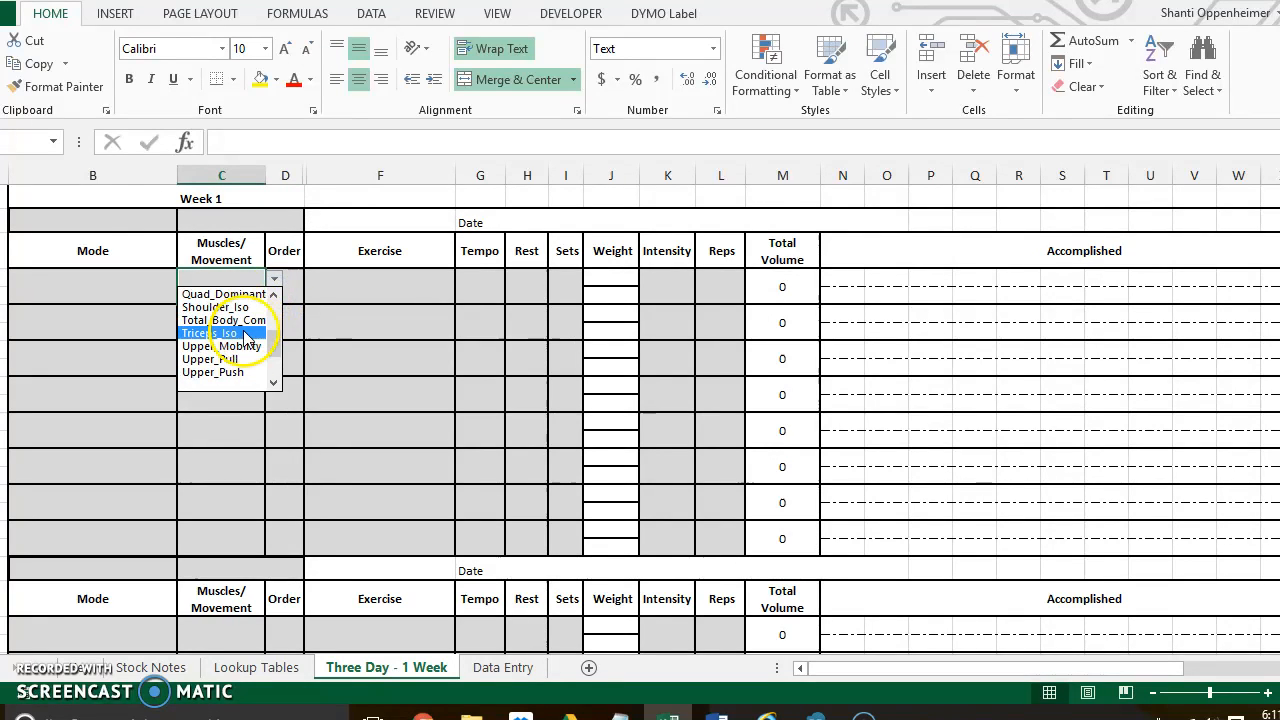
click(274, 295)
click(274, 295)
click(274, 295)
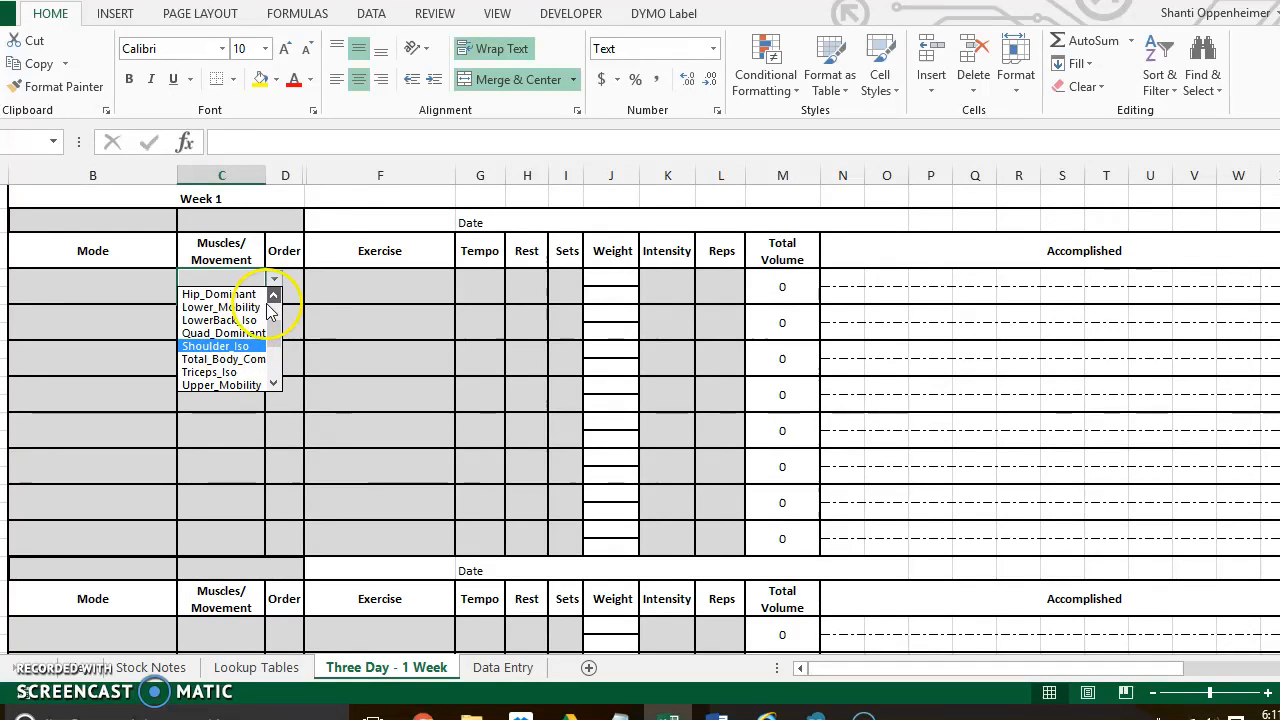
scroll(279, 333, up, 1)
click(215, 385)
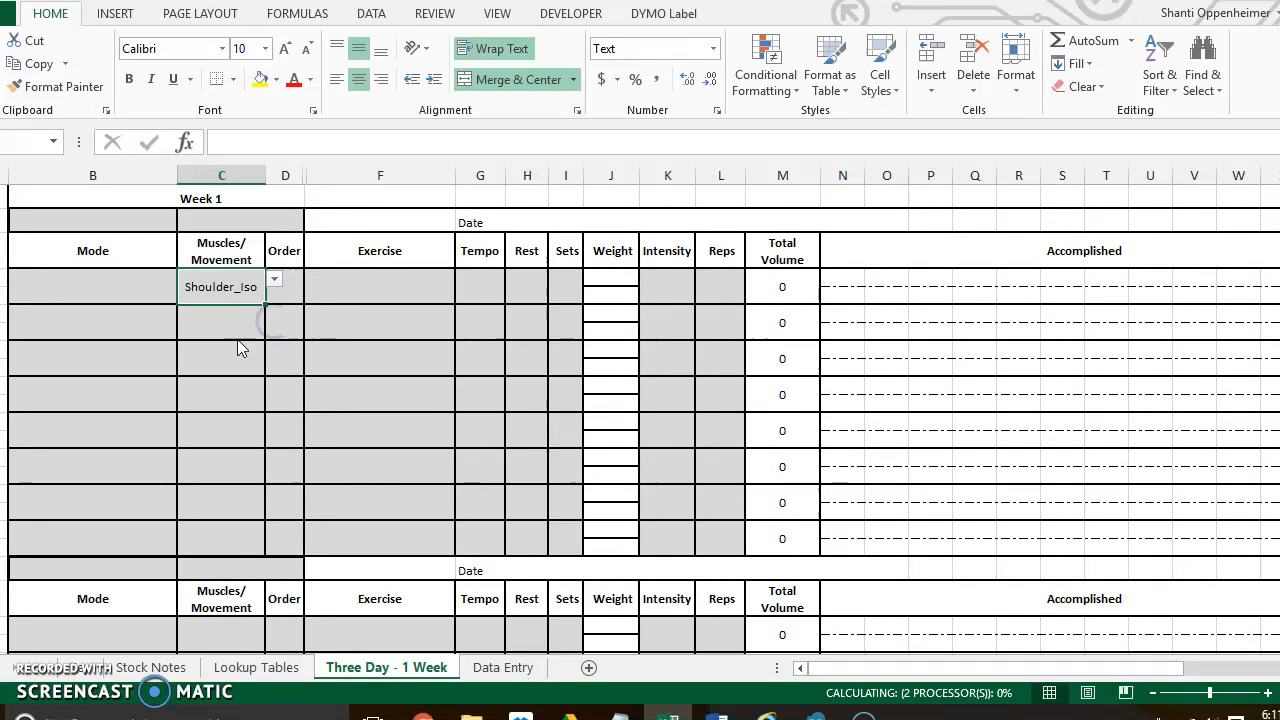
- Narrow the first row's Exercise choices to those starting with "cable" and browse the matching exercises
click(356, 289)
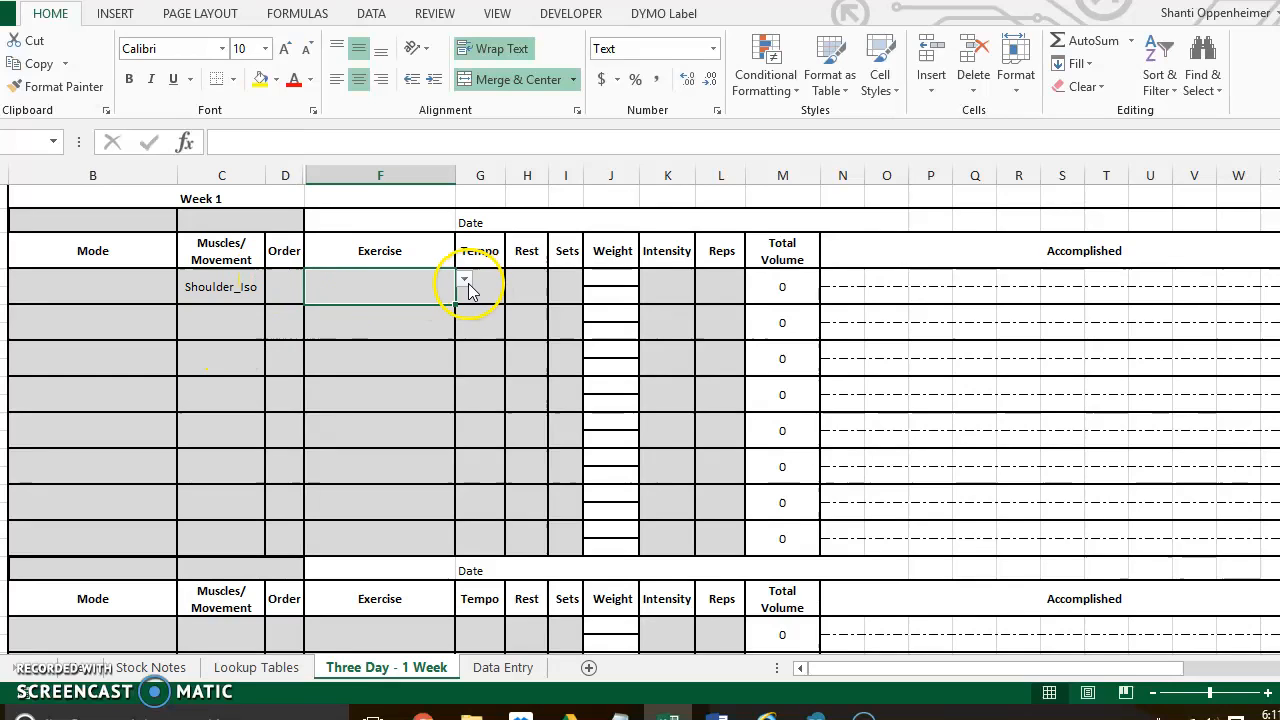
click(465, 280)
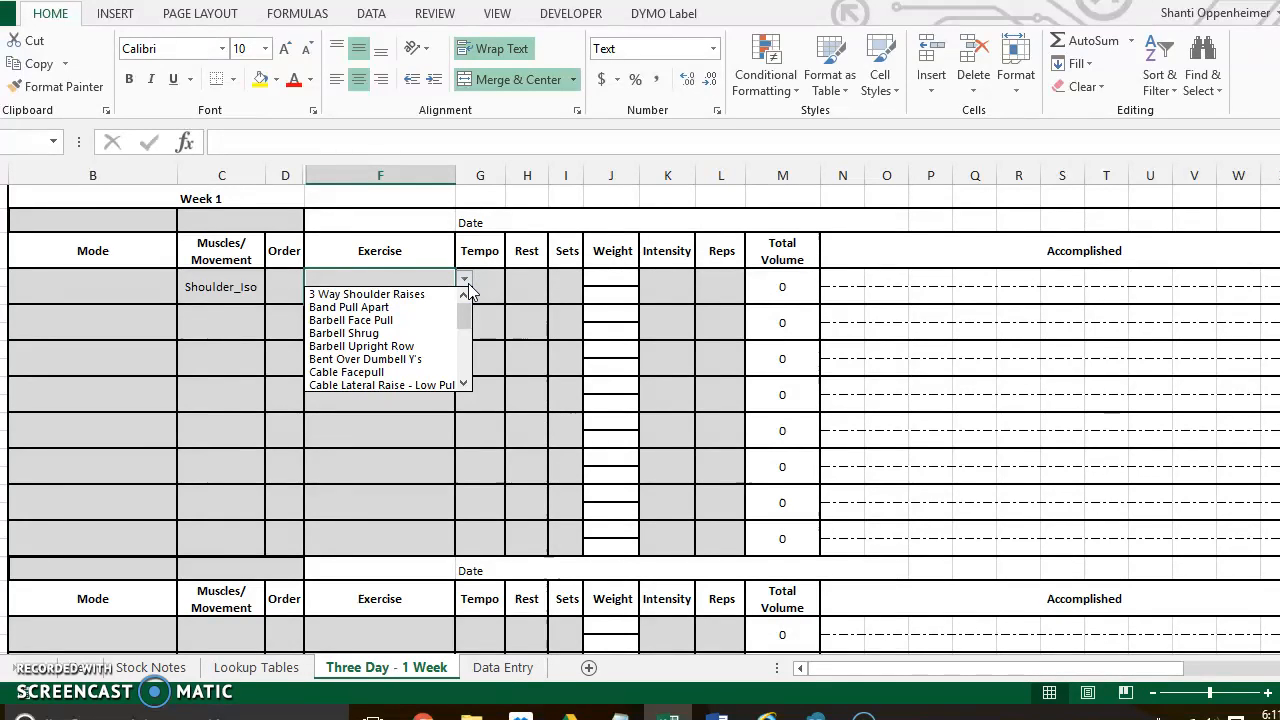
click(467, 285)
text(cabl)
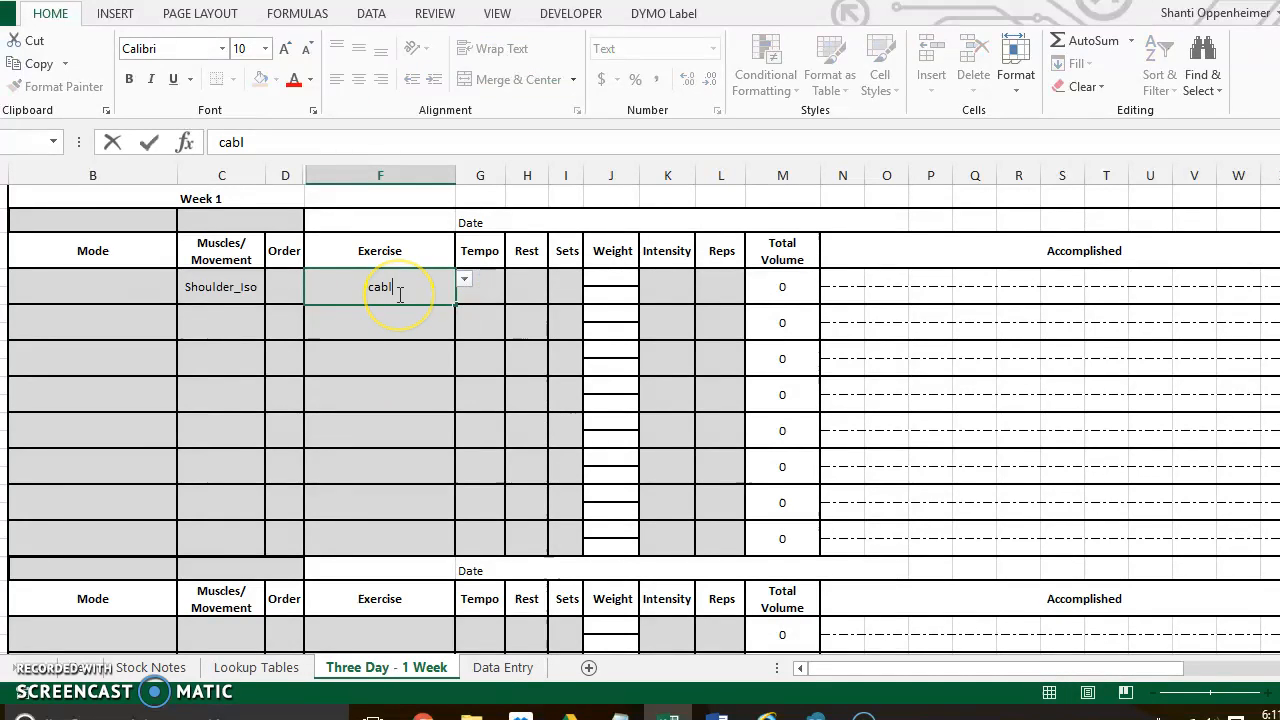
key(ctrl+Return)
key(alt+Down)
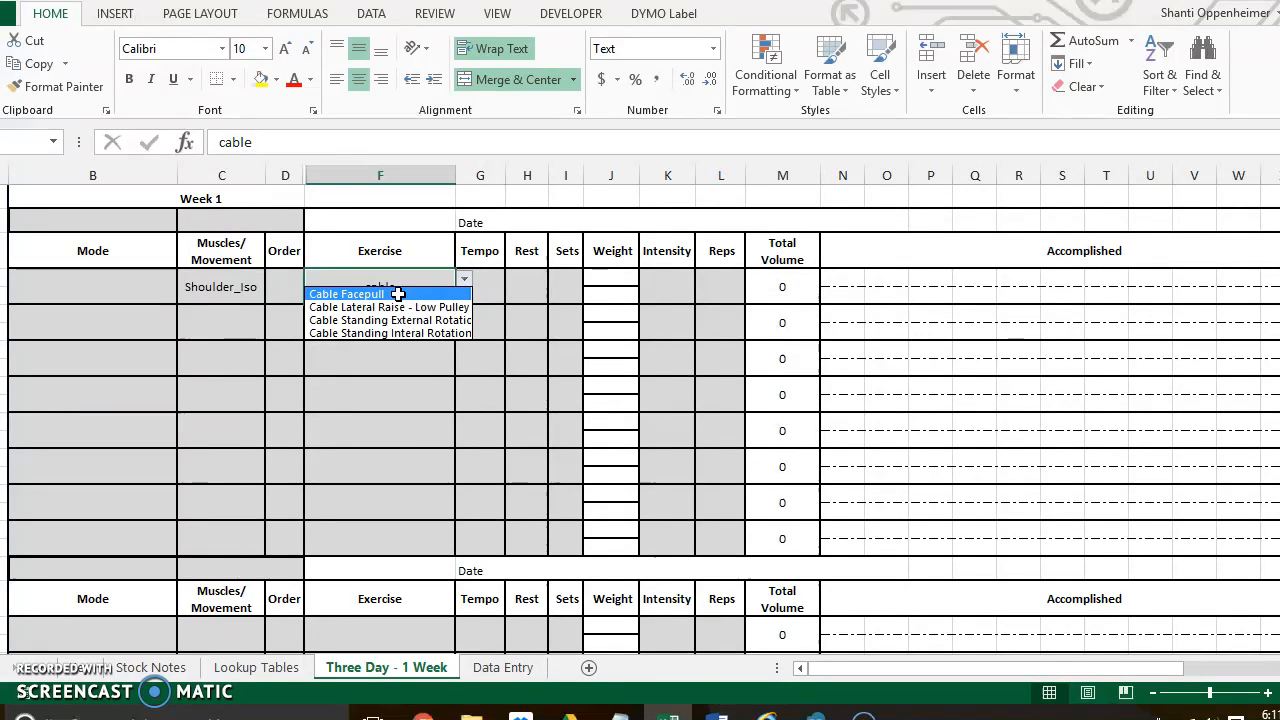
key(Down)
key(Down)
key(Down)
key(Up)
key(Up)
key(Up)
key(Return)
- Clear the Exercise and Muscles/Movement entries from the first Week 1 row
key(Delete)
key(Left)
key(Left)
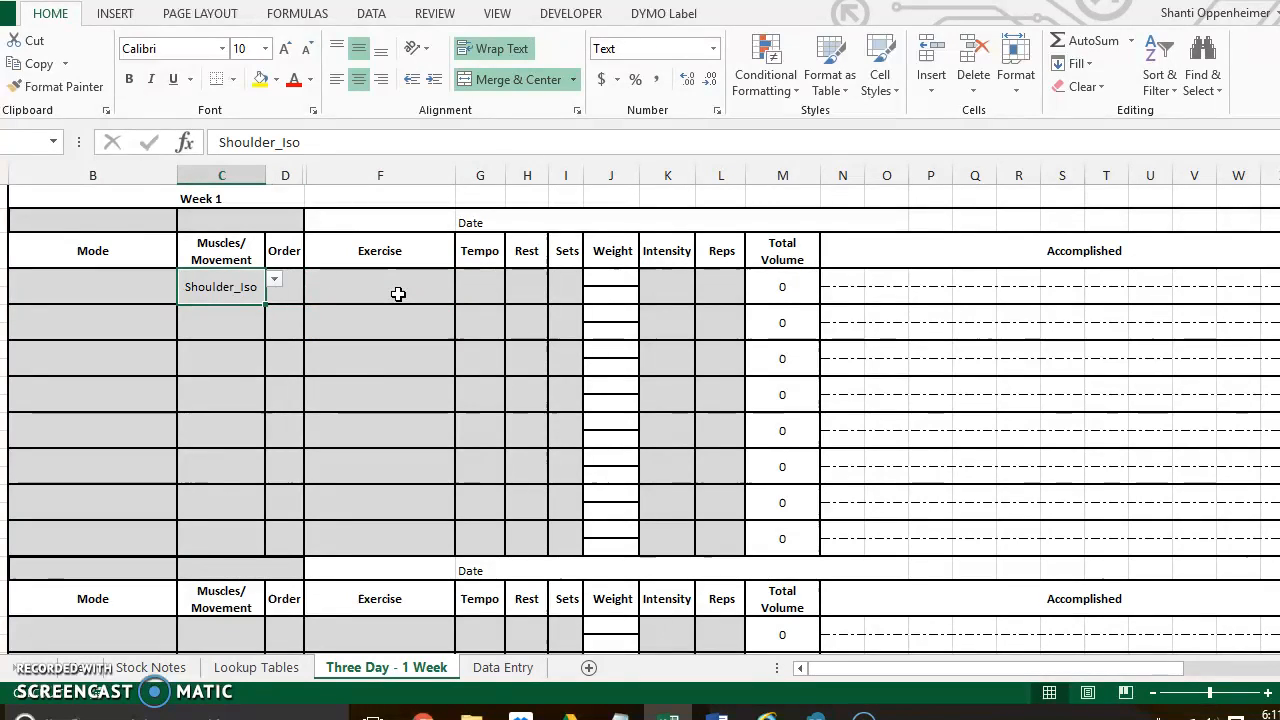
key(Delete)
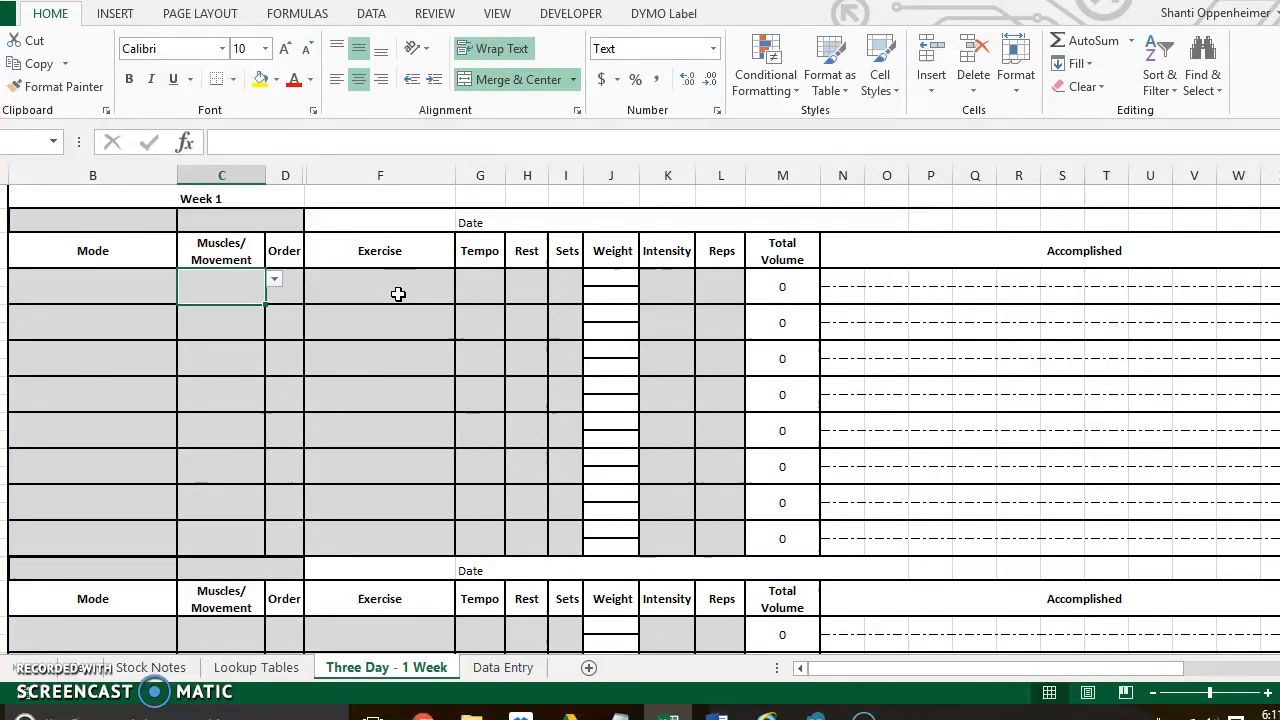
- Browse the available Muscles/Movement choices for the first row, leaving the cell empty
key(alt+Down)
key(Up)
key(Up)
key(Up)
key(Up)
key(Up)
key(Up)
key(Up)
key(Up)
key(Up)
key(Up)
key(Up)
key(Up)
key(Up)
key(Up)
key(Up)
key(Up)
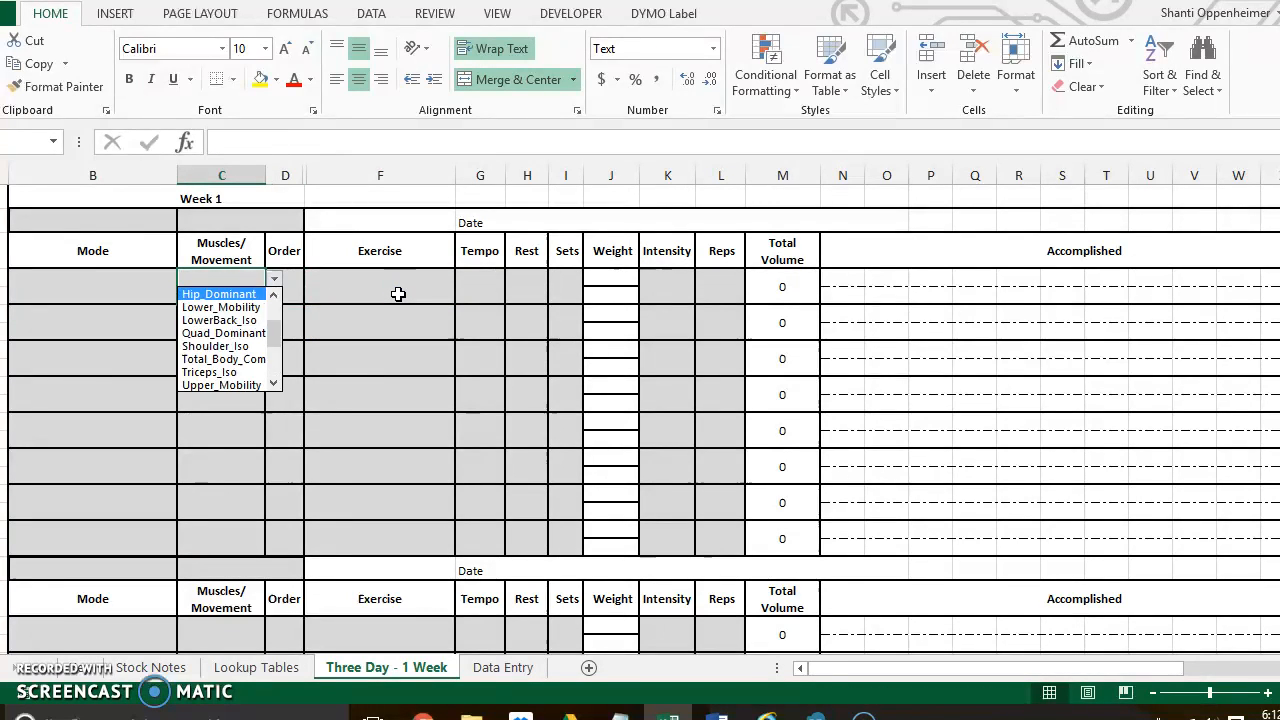
key(Down)
key(Down)
key(Down)
key(Down)
key(Down)
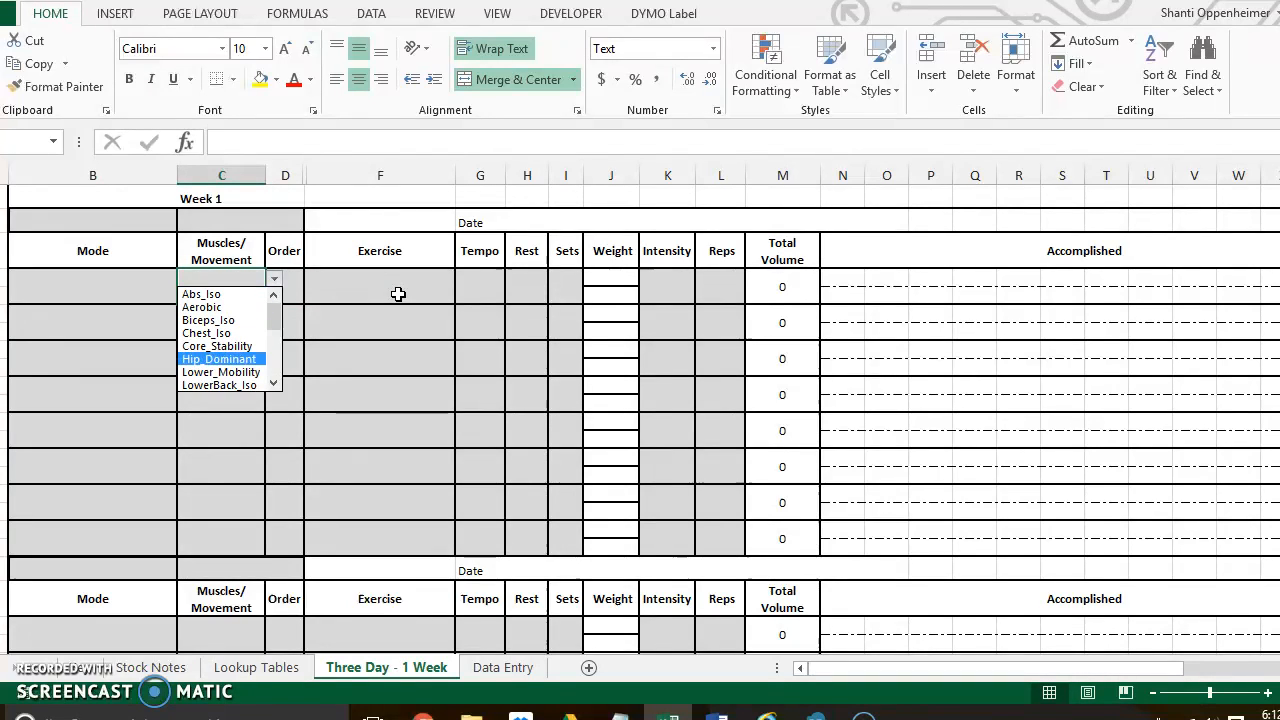
key(Return)
key(Delete)
- Examine the Total Volume formulas of the first two Week 1 exercise rows and the cells around them
click(318, 286)
drag(736, 296, 682, 306)
click(794, 290)
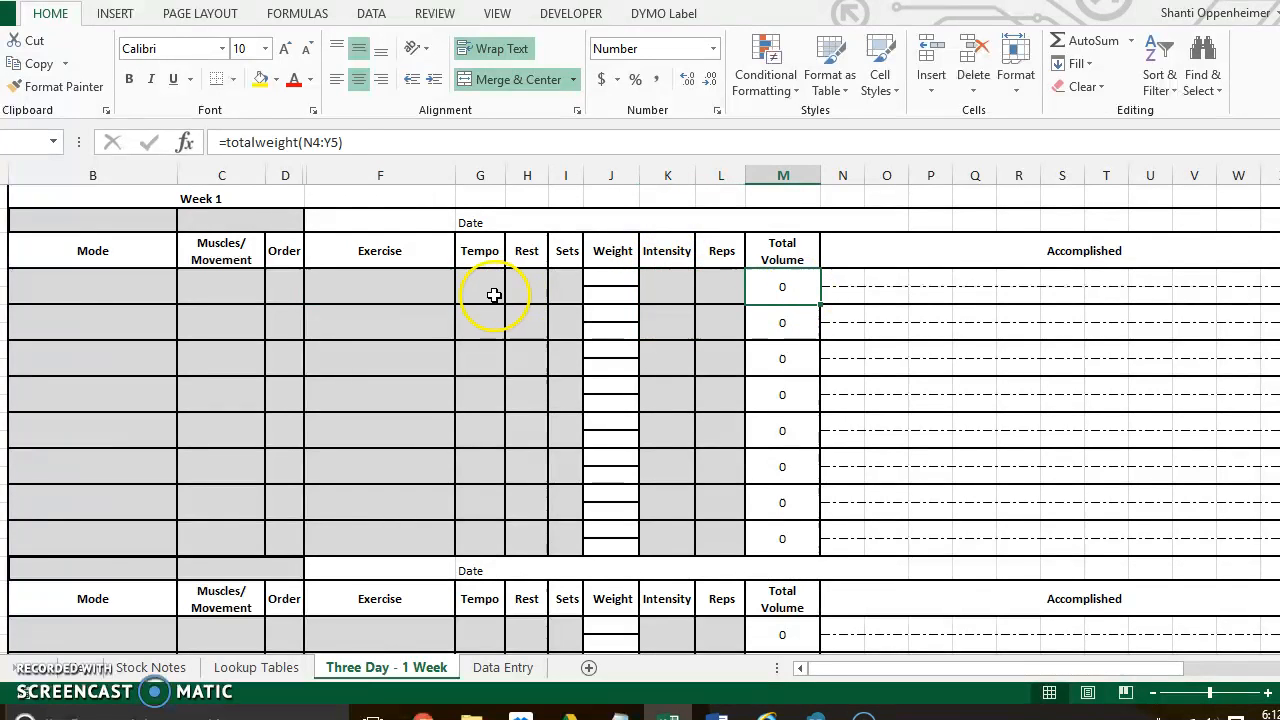
key(Right)
key(Left)
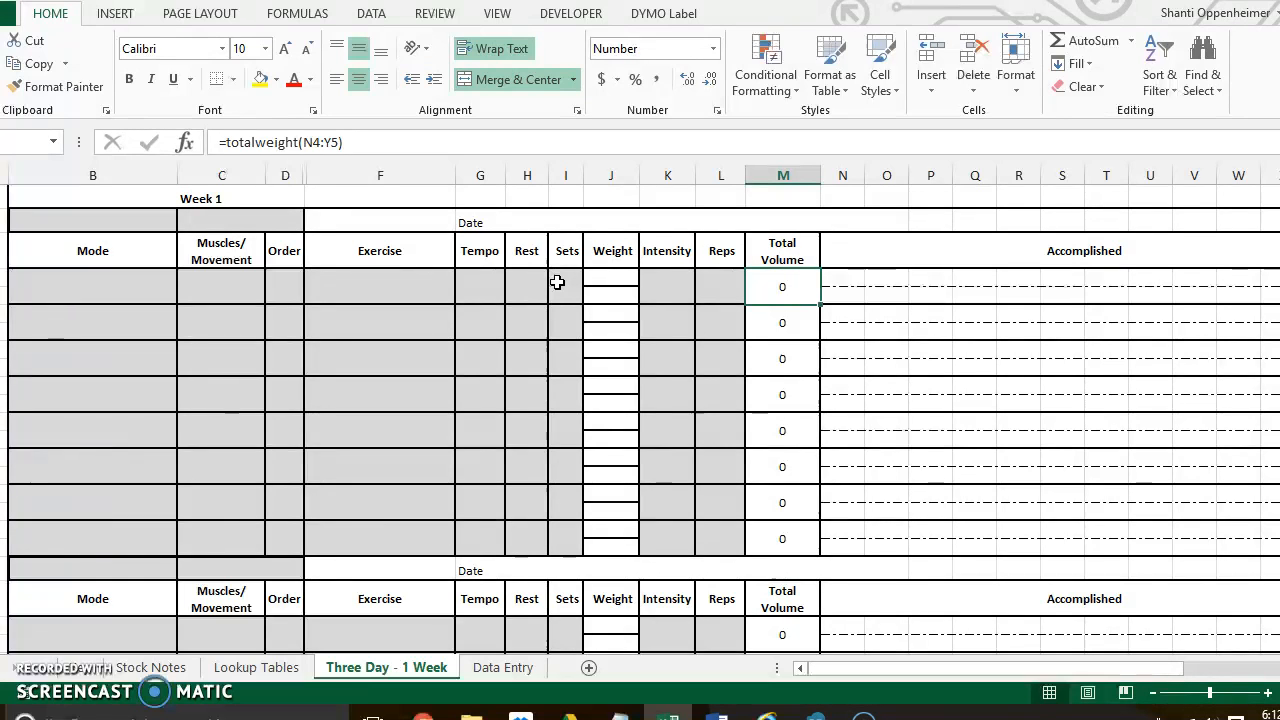
key(Right)
key(Left)
key(Left)
key(Right)
key(Right)
key(Right)
key(Left)
key(Left)
key(Left)
key(Up)
key(Right)
key(Down)
key(Down)
key(Right)
key(Left)
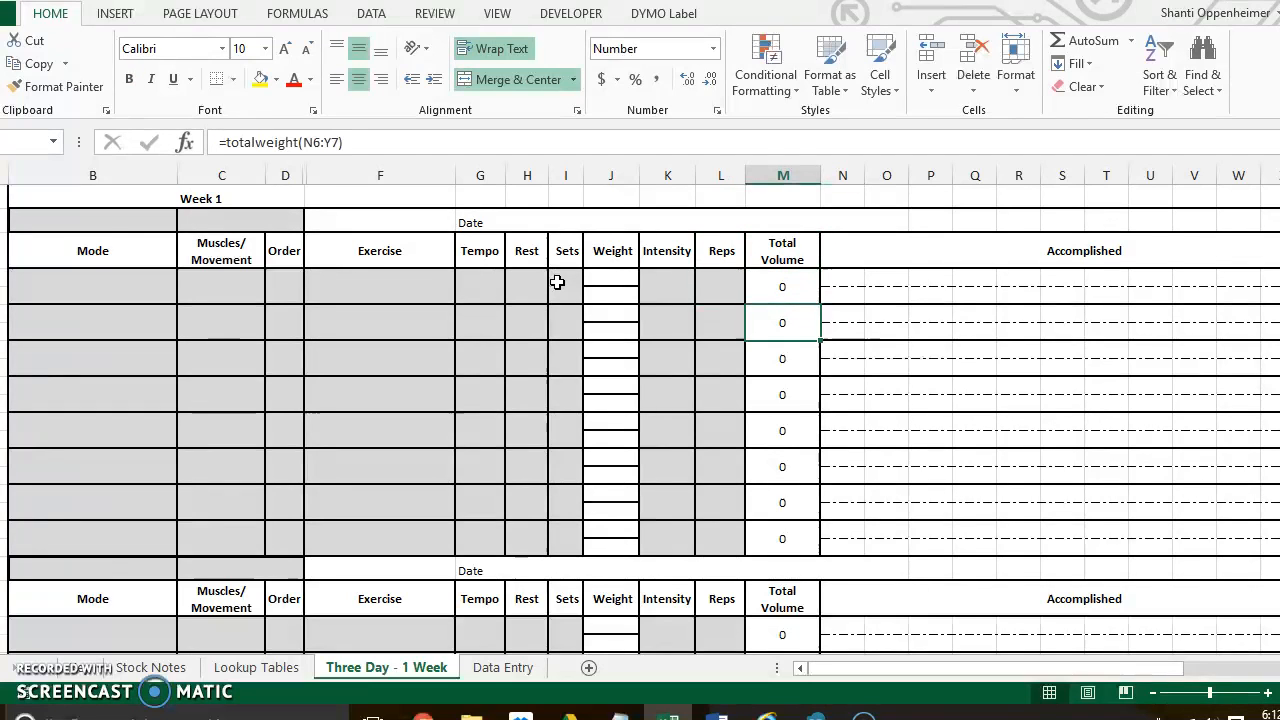
key(Up)
key(Down)
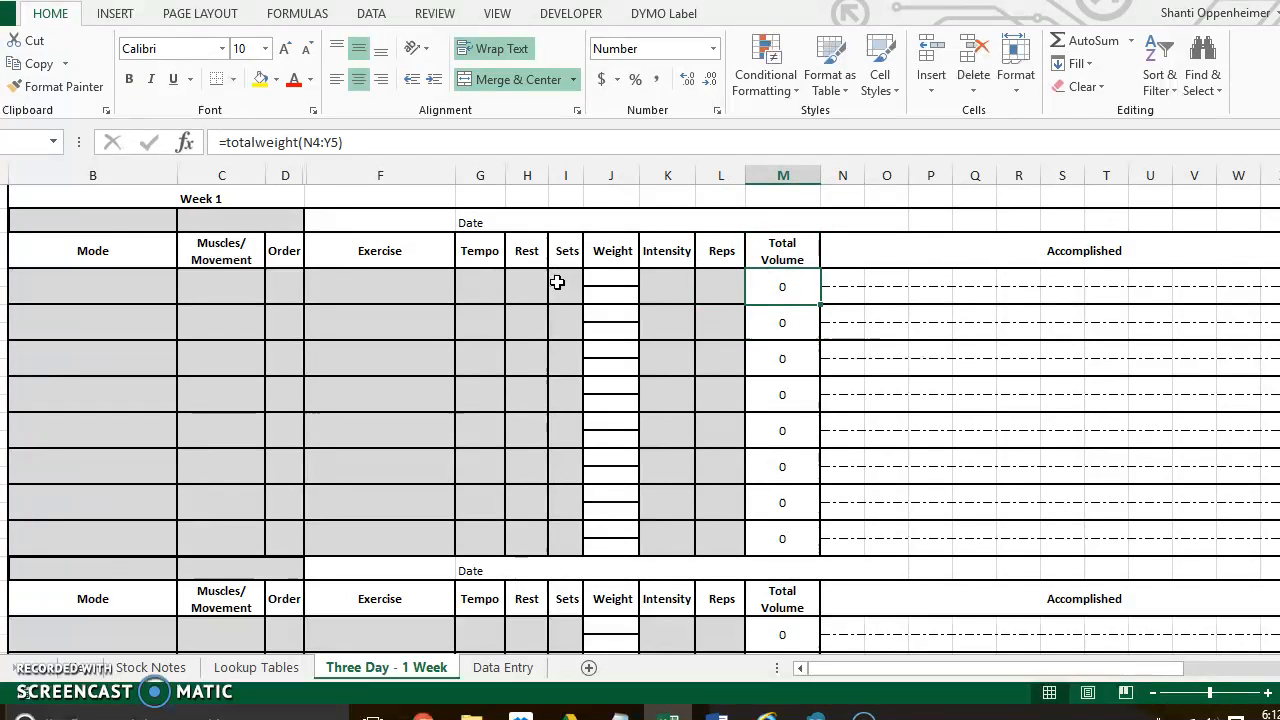
- Look across the Accomplished cells of the first exercise row that feed its Total Volume
key(Right)
key(Right)
key(Right)
key(Right)
key(Left)
key(Right)
key(Right)
key(Right)
key(Right)
key(Right)
key(Right)
key(Right)
key(Right)
key(Right)
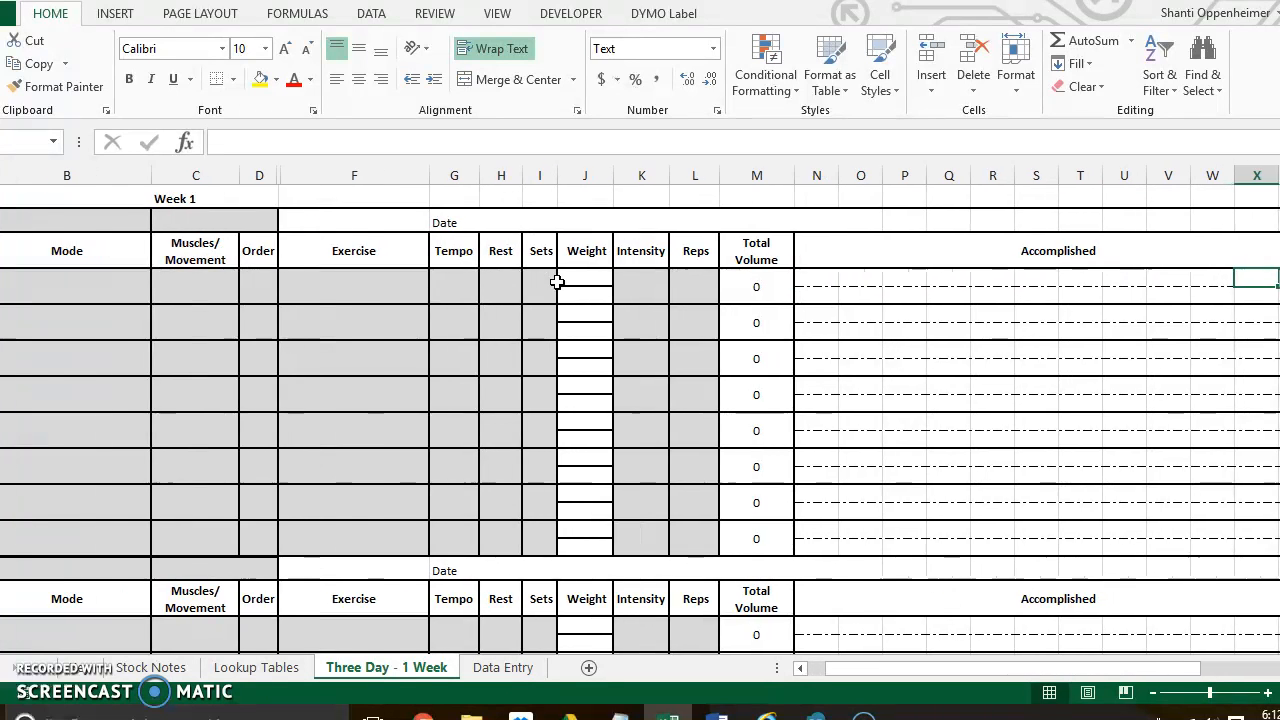
key(Up)
key(Left)
key(Right)
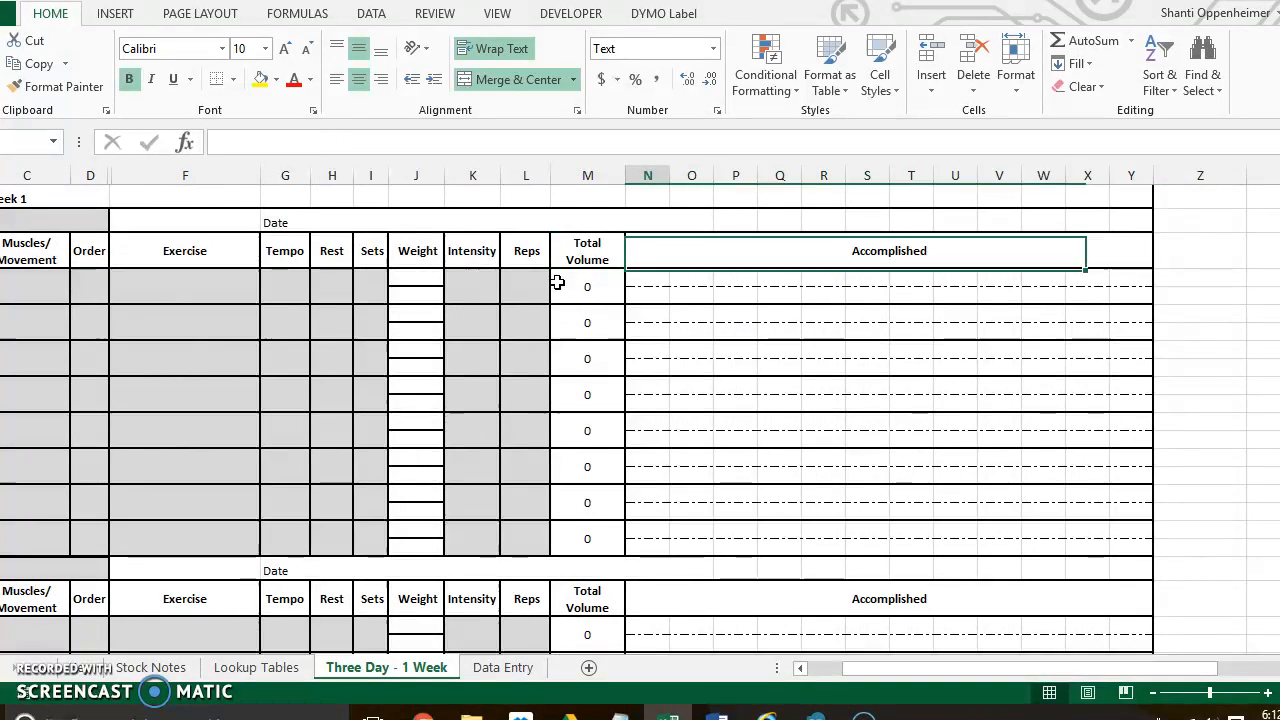
key(Down)
key(Right)
key(Right)
key(Right)
key(Right)
key(Right)
key(Right)
key(Right)
key(Right)
key(Right)
key(Right)
key(Right)
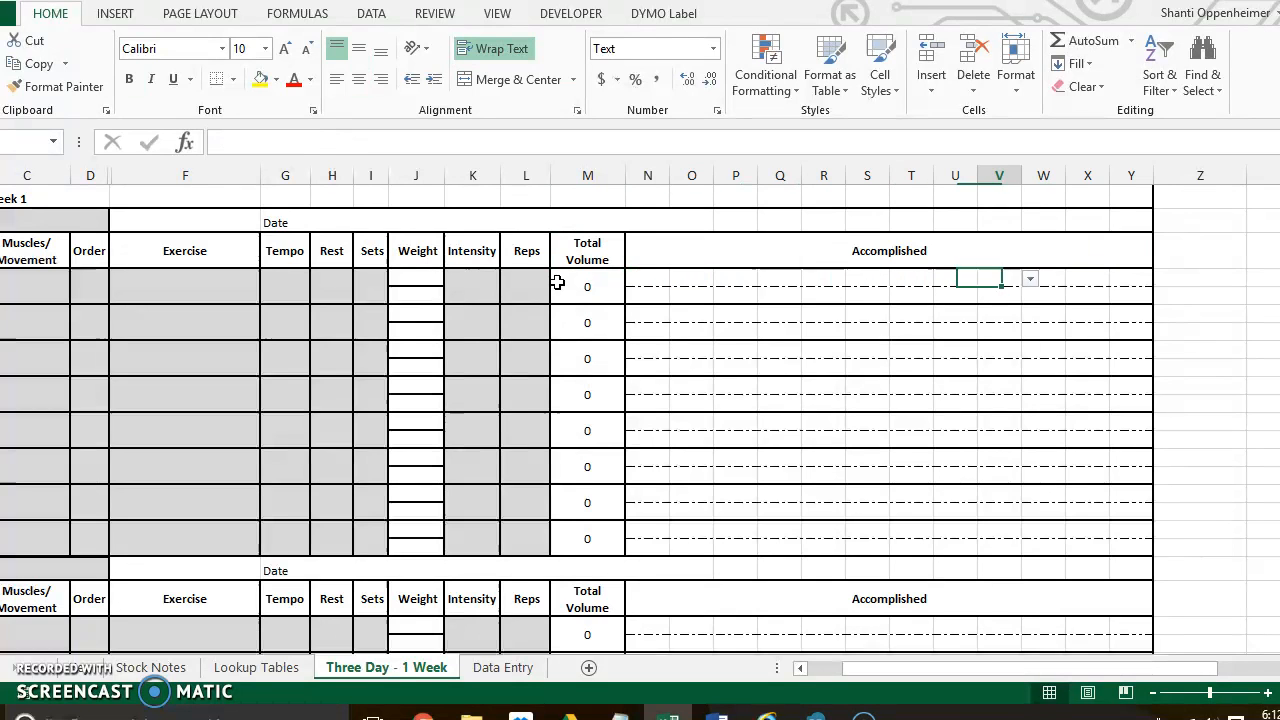
- Set the first Accomplished cell, N4, to Weight in the first exercise row
key(Left)
key(Left)
key(Left)
key(Left)
key(Left)
key(Left)
key(Left)
key(Left)
key(Left)
key(Left)
key(Left)
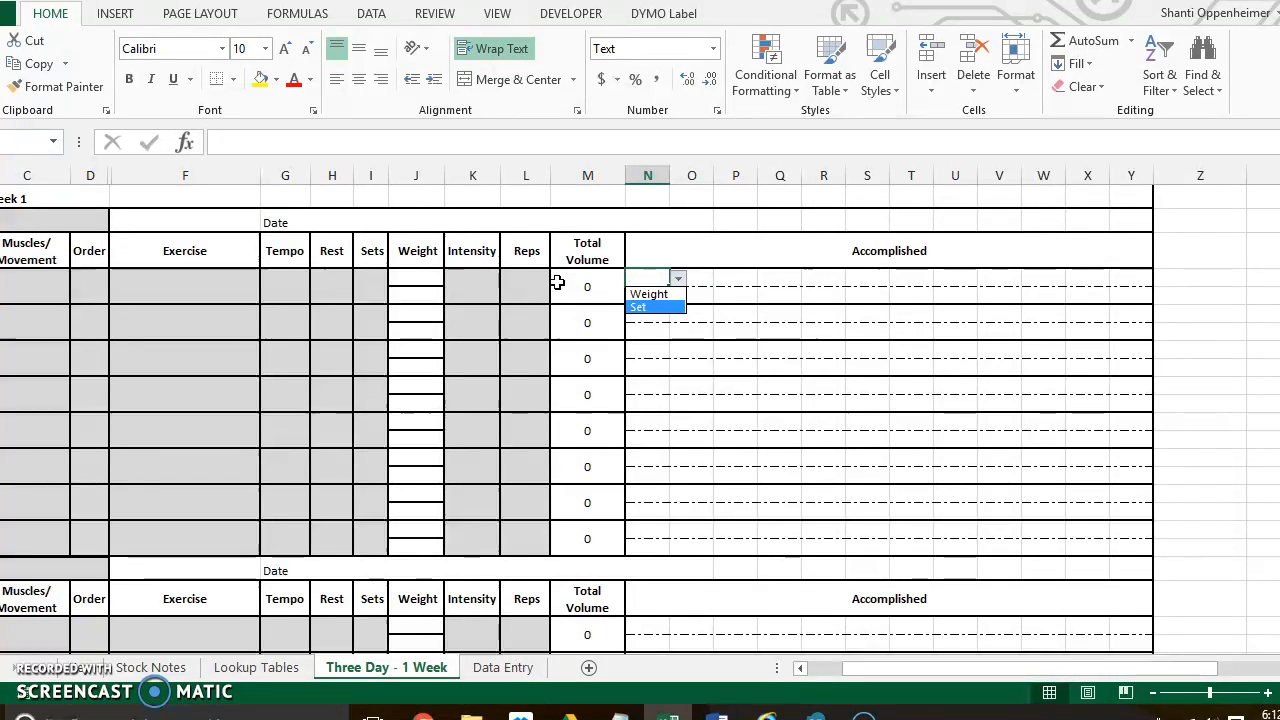
key(Return)
key(Return)
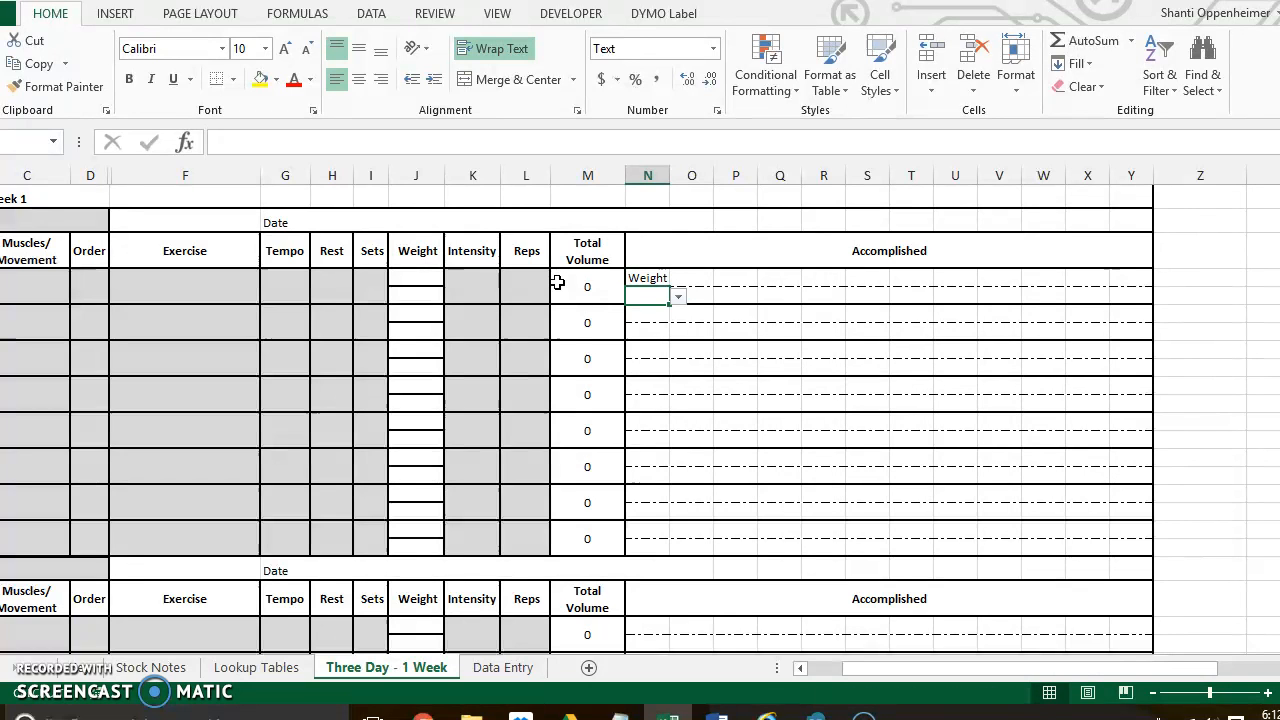
key(alt)
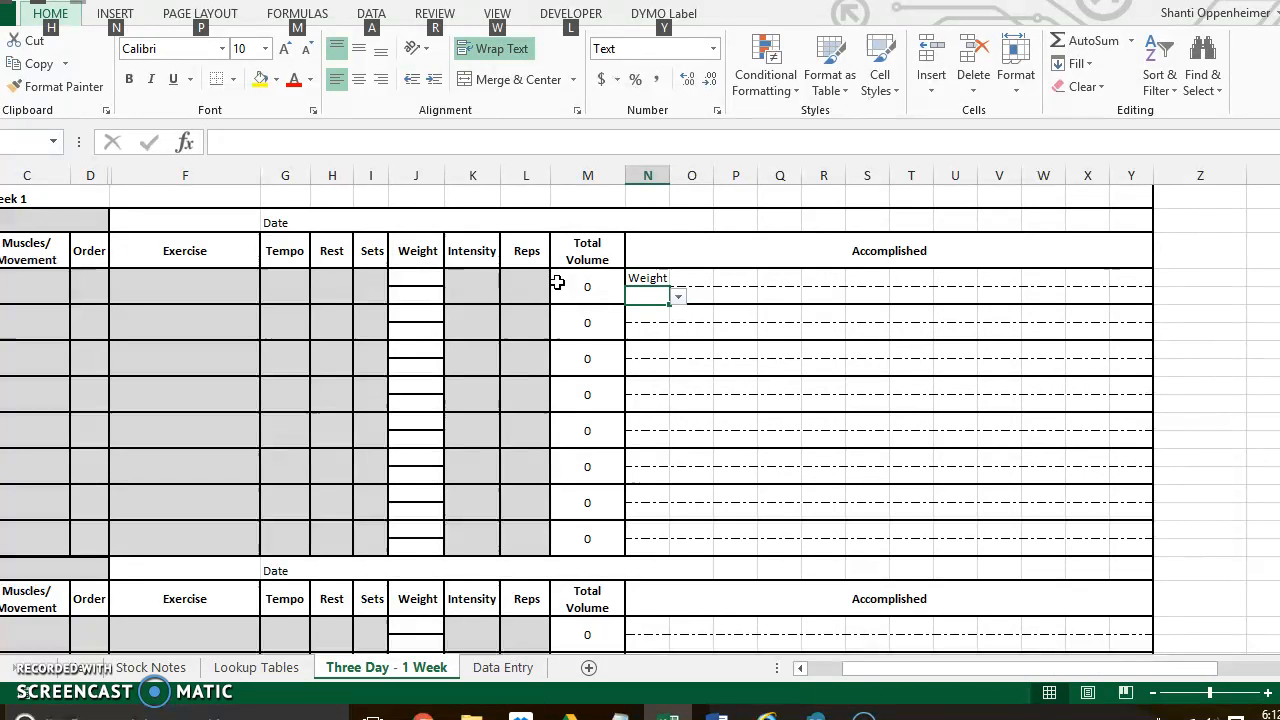
click(660, 296)
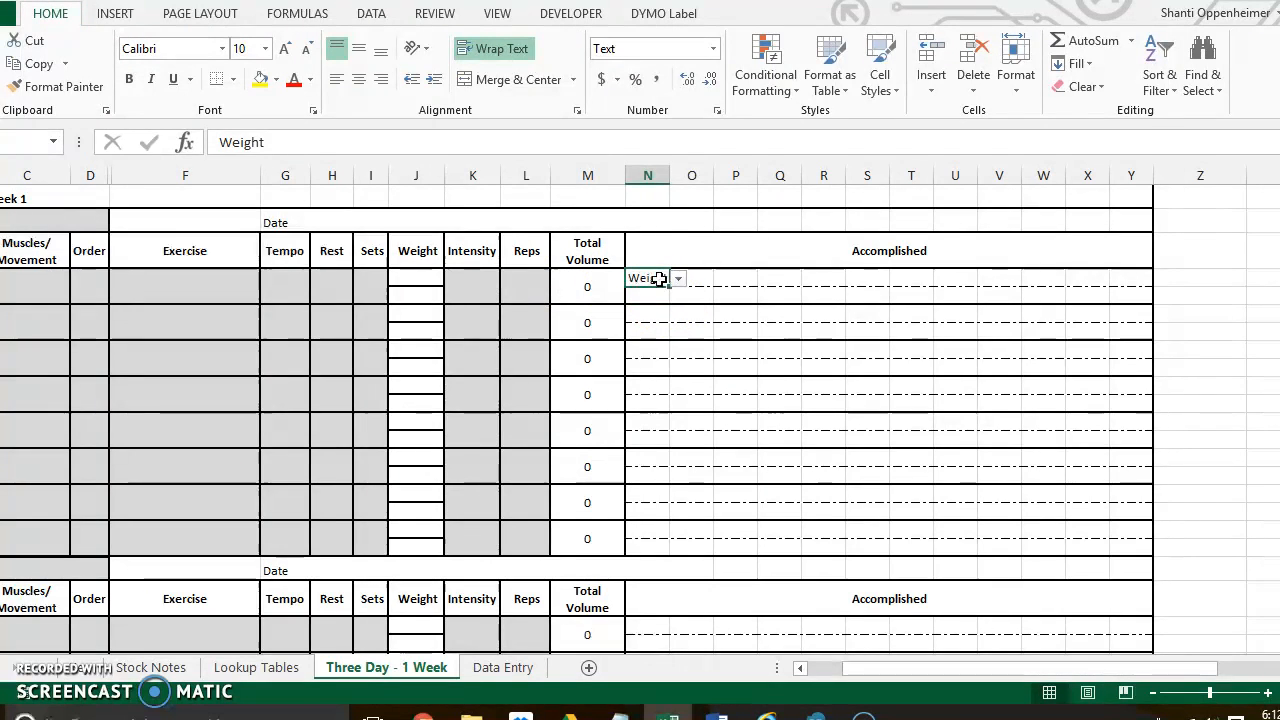
key(alt+Down)
key(Return)
key(Return)
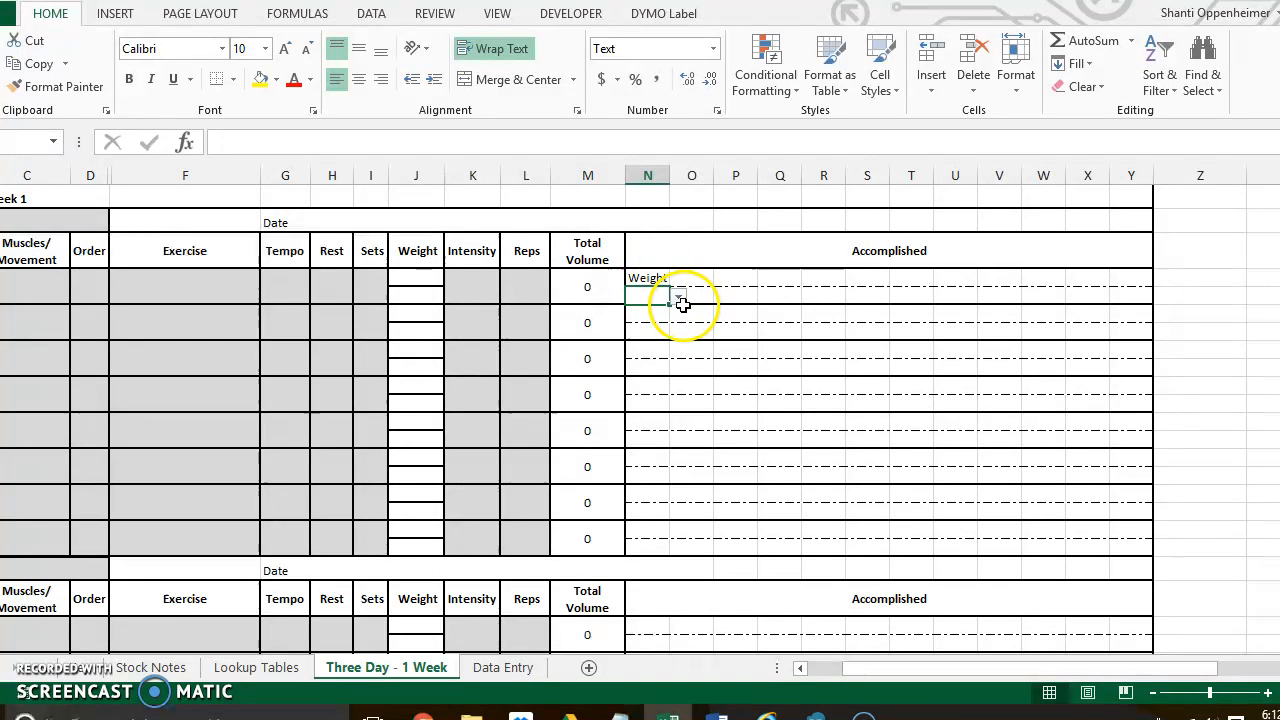
- Choose 295 as the weight in N5, directly beneath the first Weight label
click(678, 298)
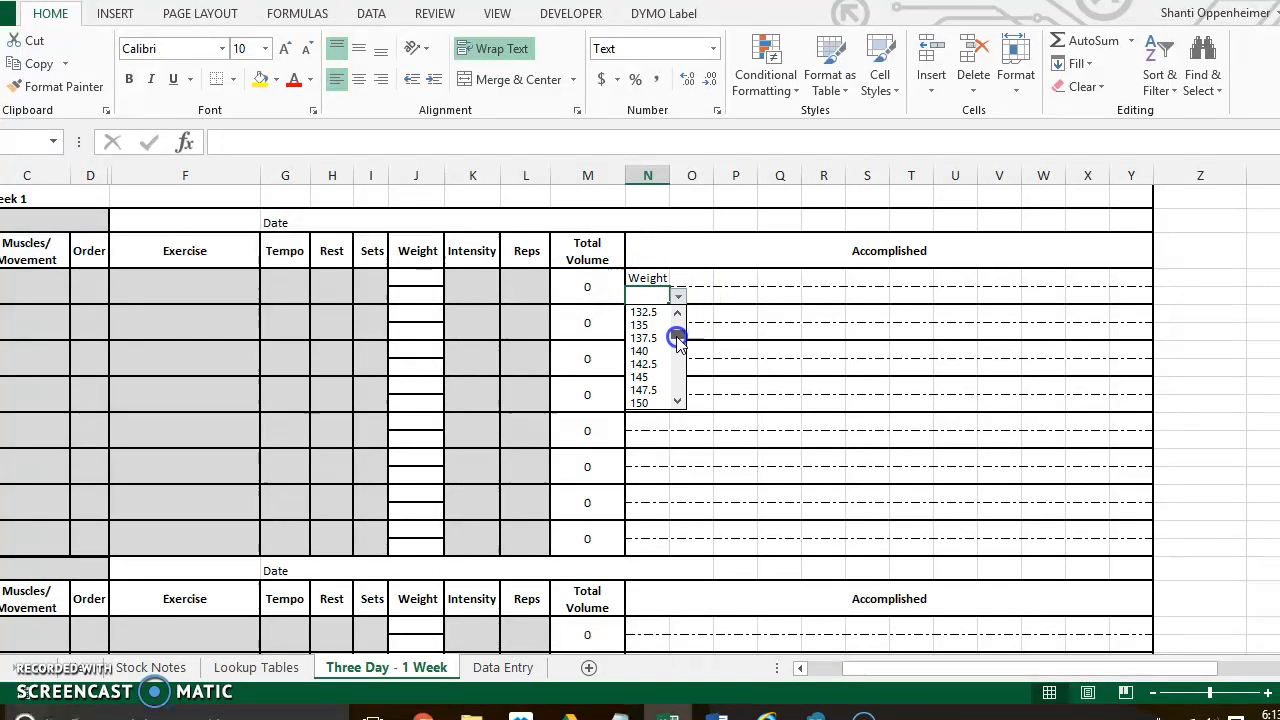
drag(678, 340, 677, 345)
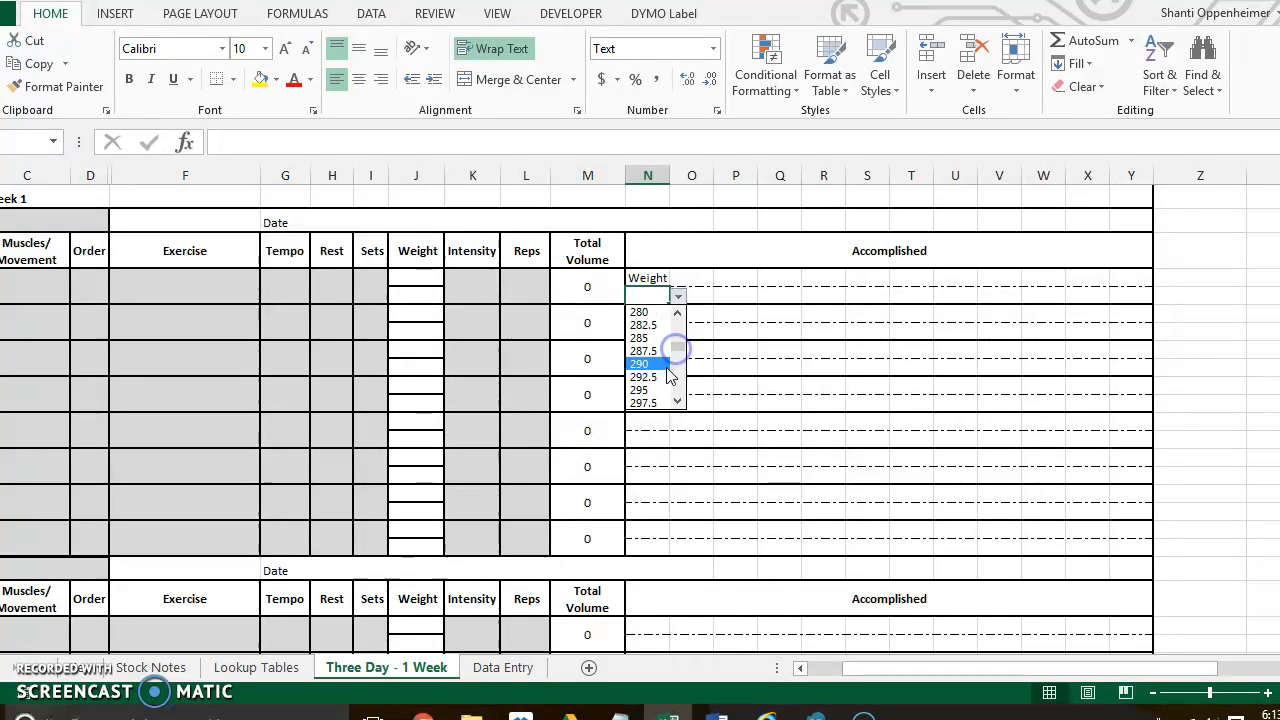
click(663, 391)
- Set Accomplished cell O4 to Set and choose 10 beneath it in O5
click(700, 283)
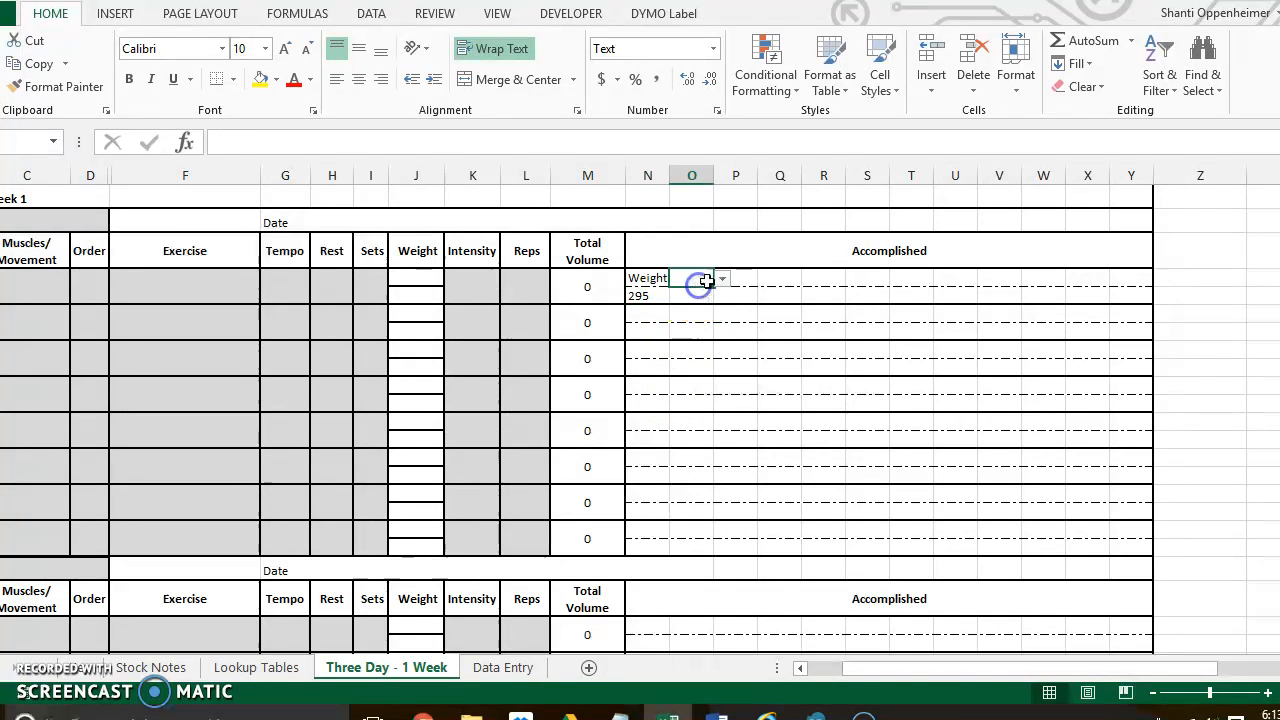
click(712, 306)
click(703, 296)
click(722, 297)
mouse_move(725, 335)
mouse_down()
mouse_move(723, 400)
mouse_move(724, 343)
mouse_up()
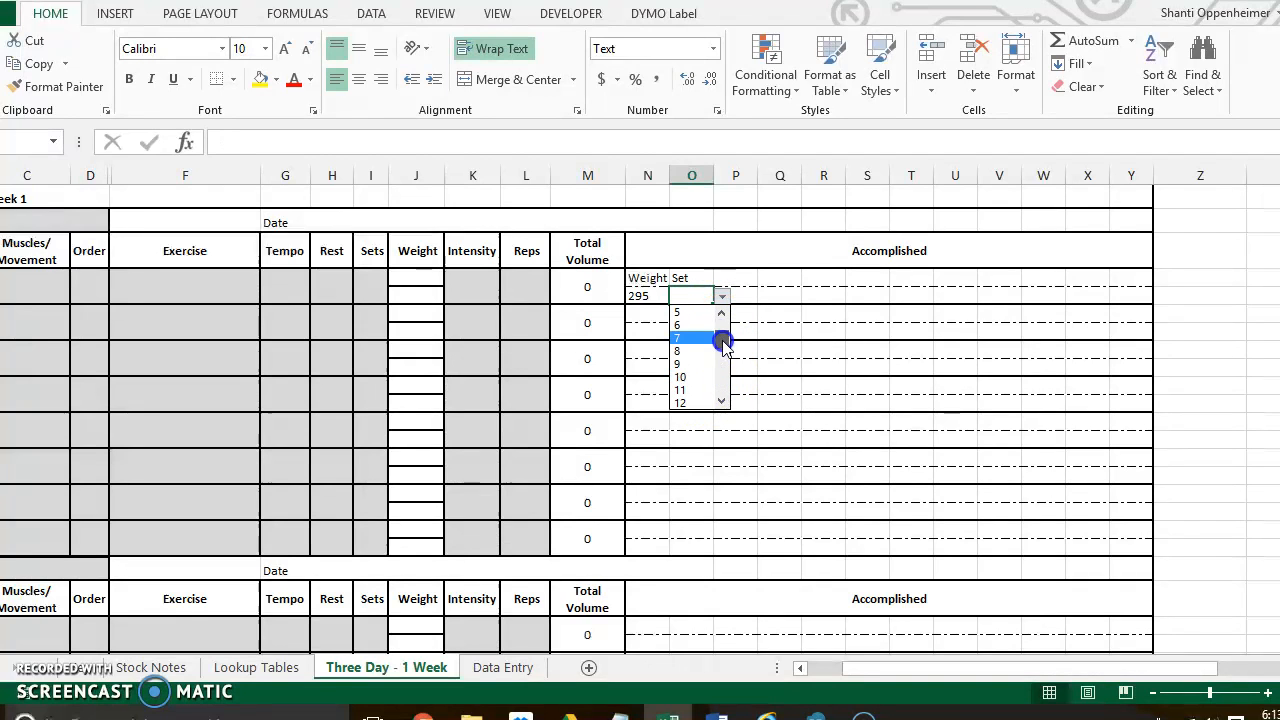
click(702, 376)
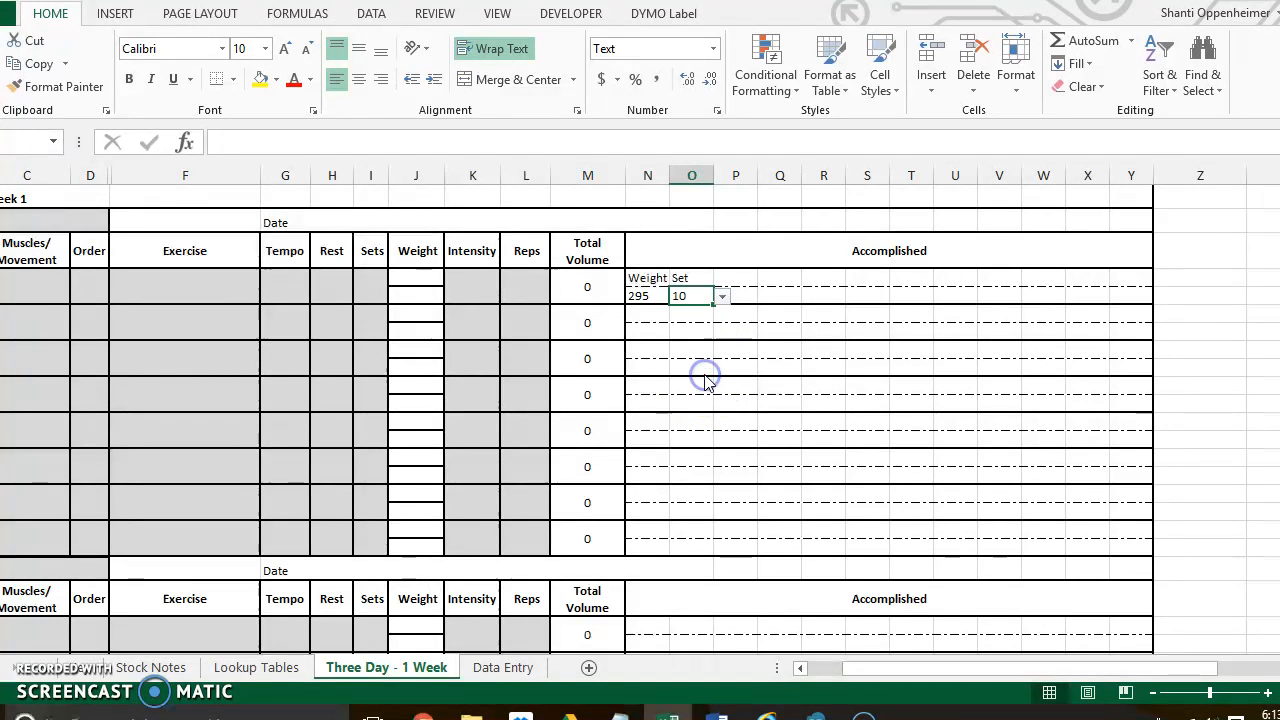
- Check the first row's Total Volume formula against its accomplished weight and set cells
click(587, 290)
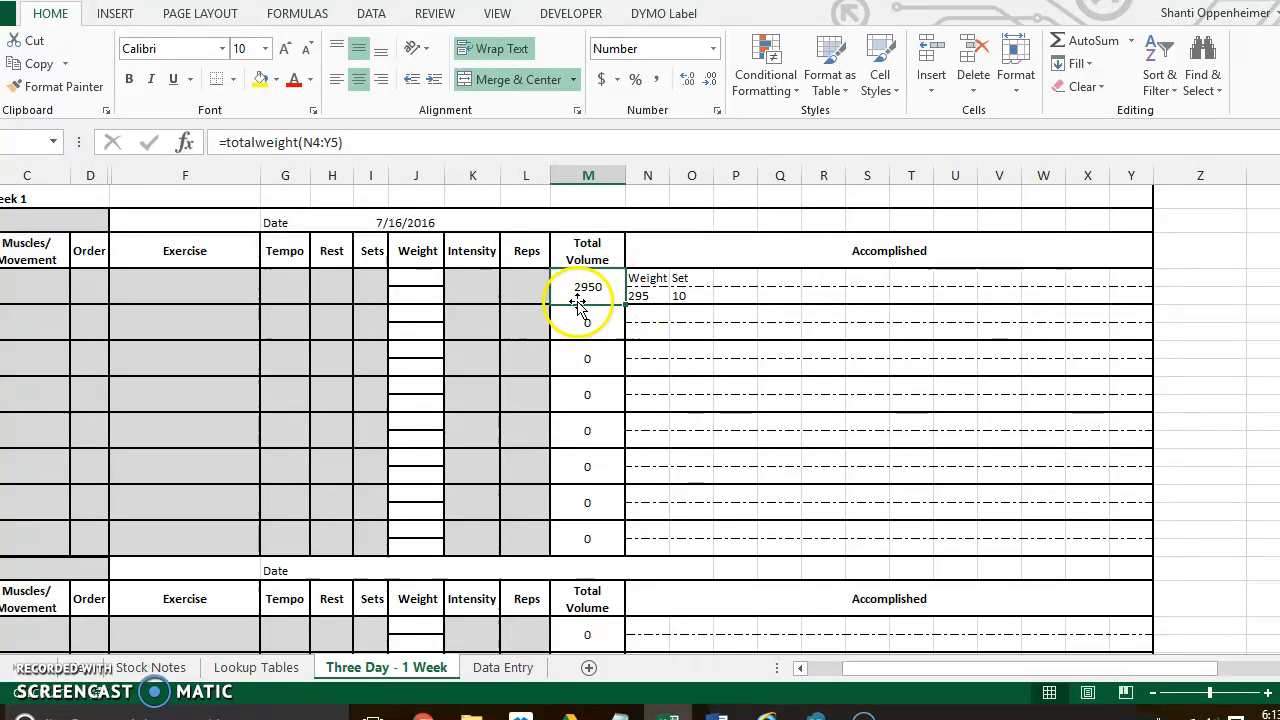
click(640, 297)
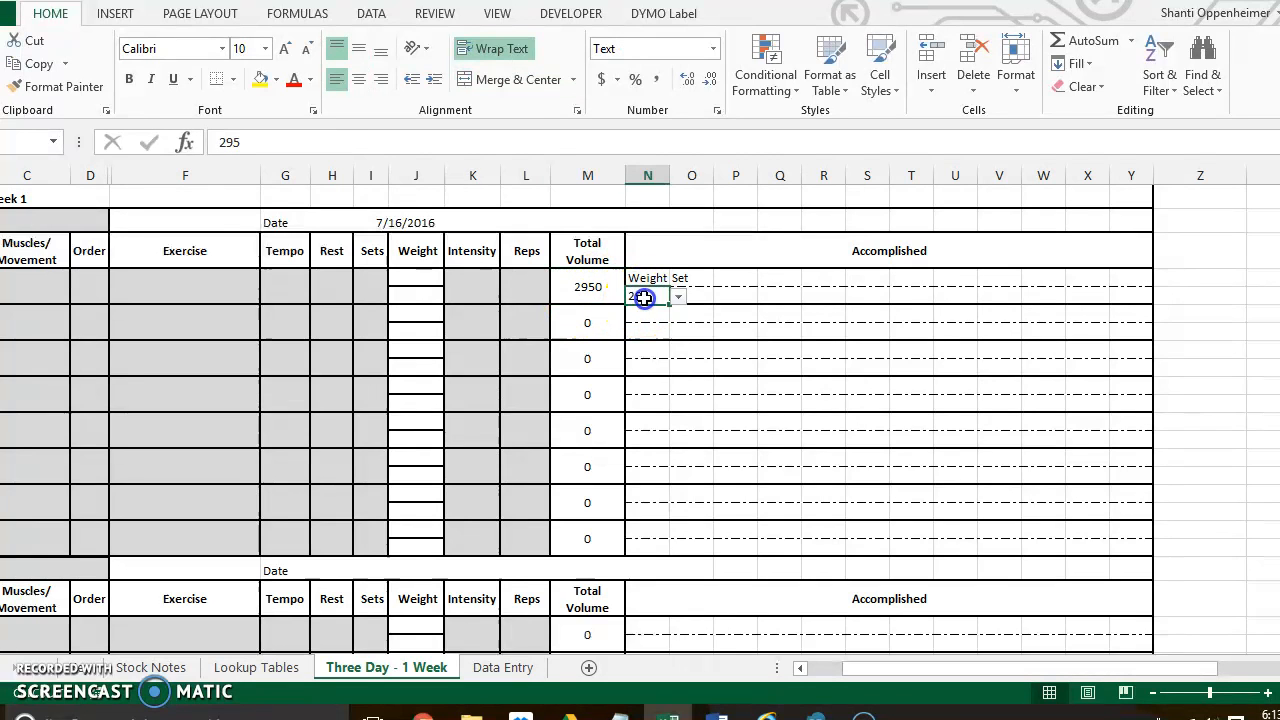
click(698, 296)
- Set Accomplished cell P4 to Weight in the first exercise row and choose 275 beneath it in P5
click(746, 280)
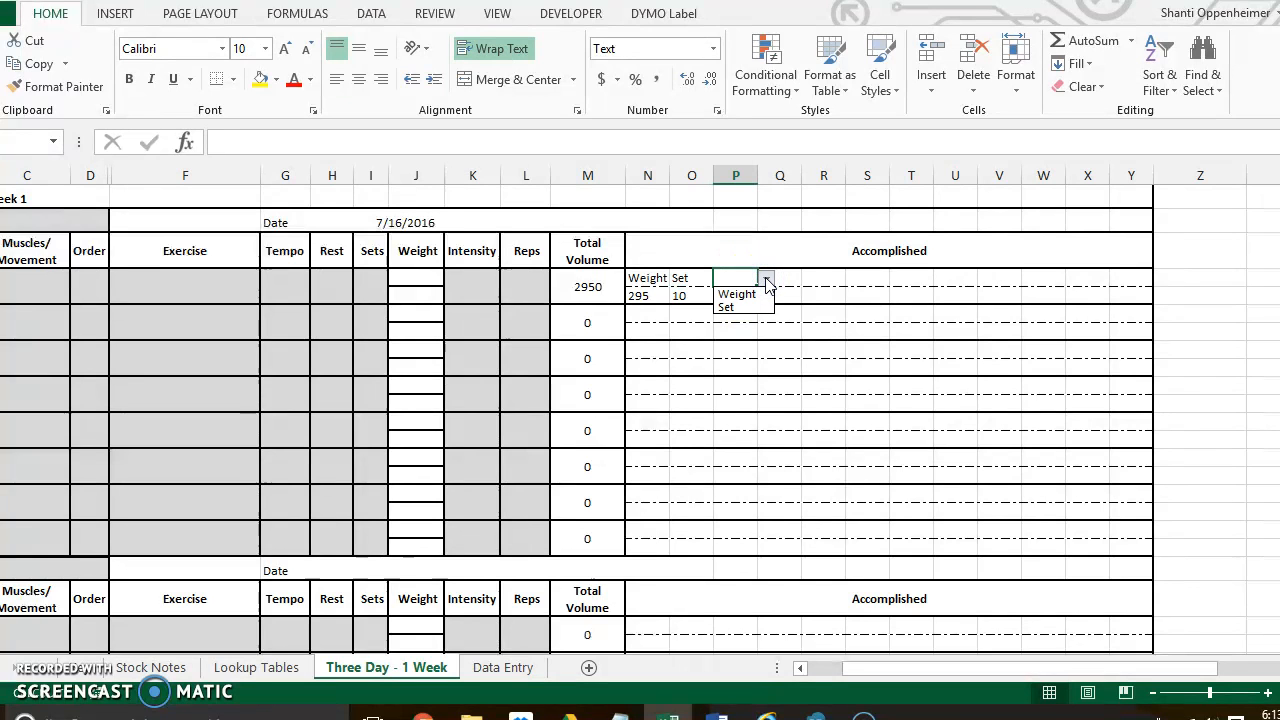
click(764, 294)
click(762, 296)
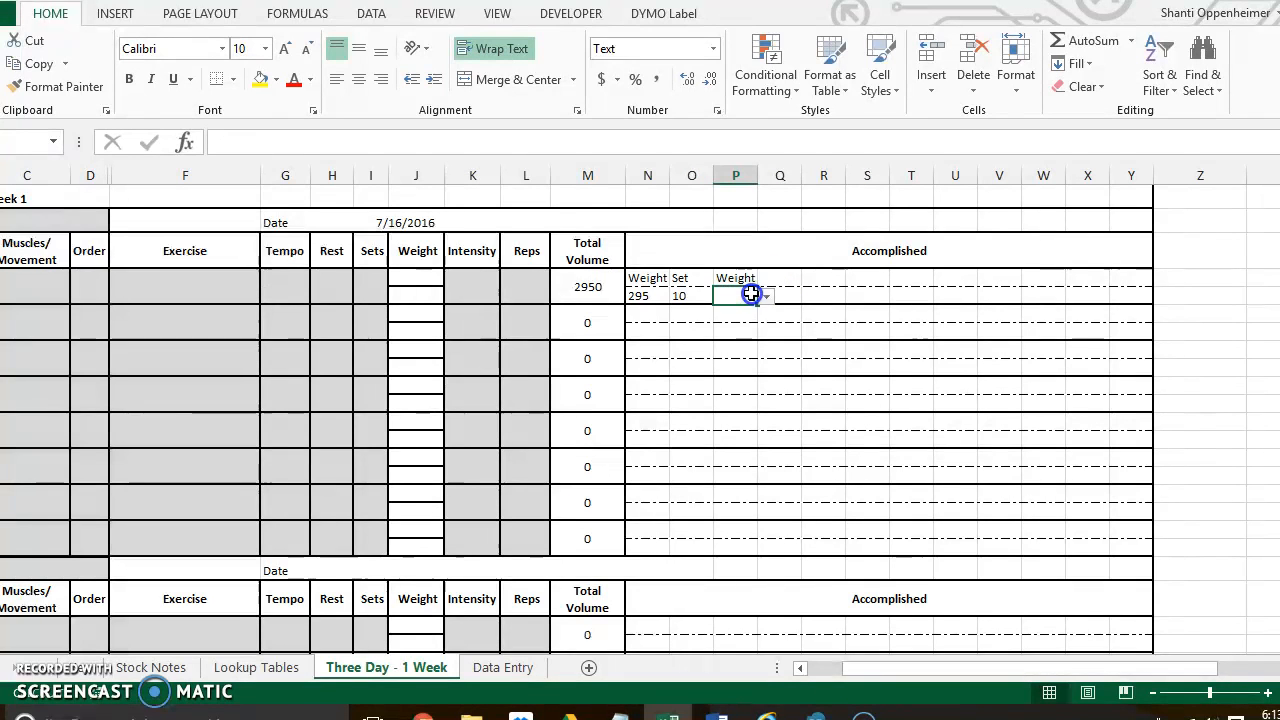
click(765, 297)
drag(765, 318, 765, 332)
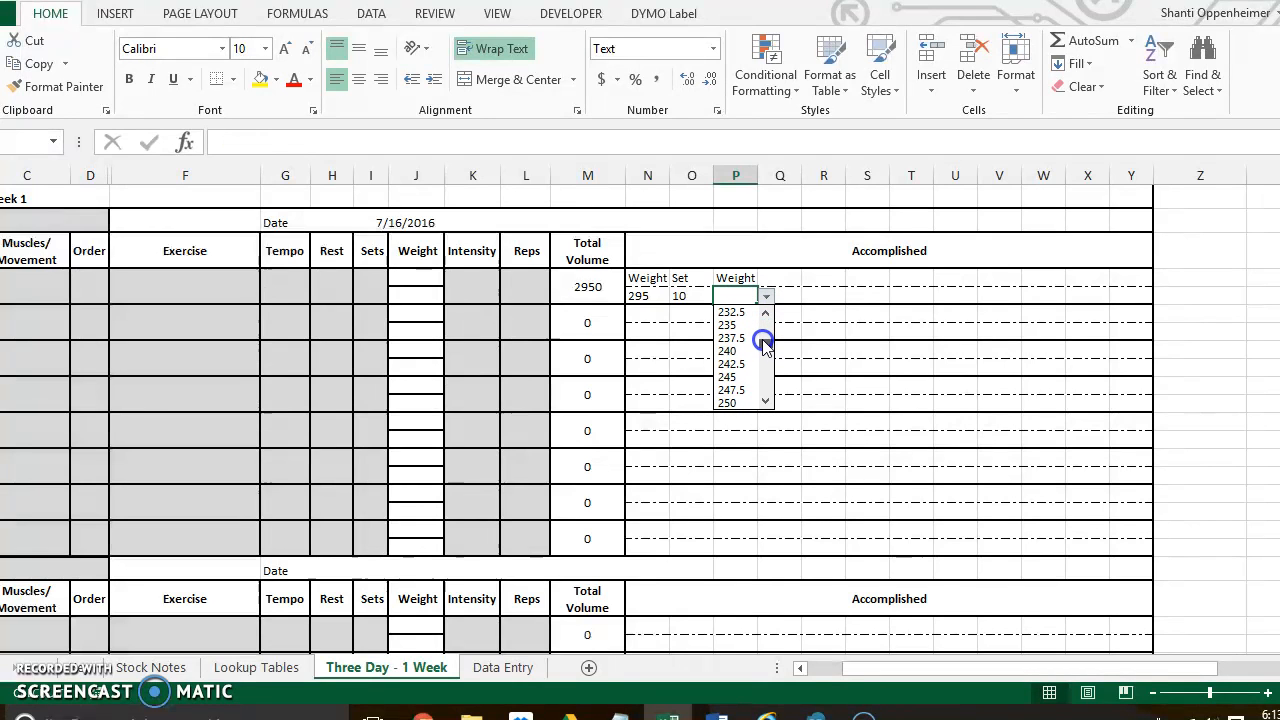
click(767, 392)
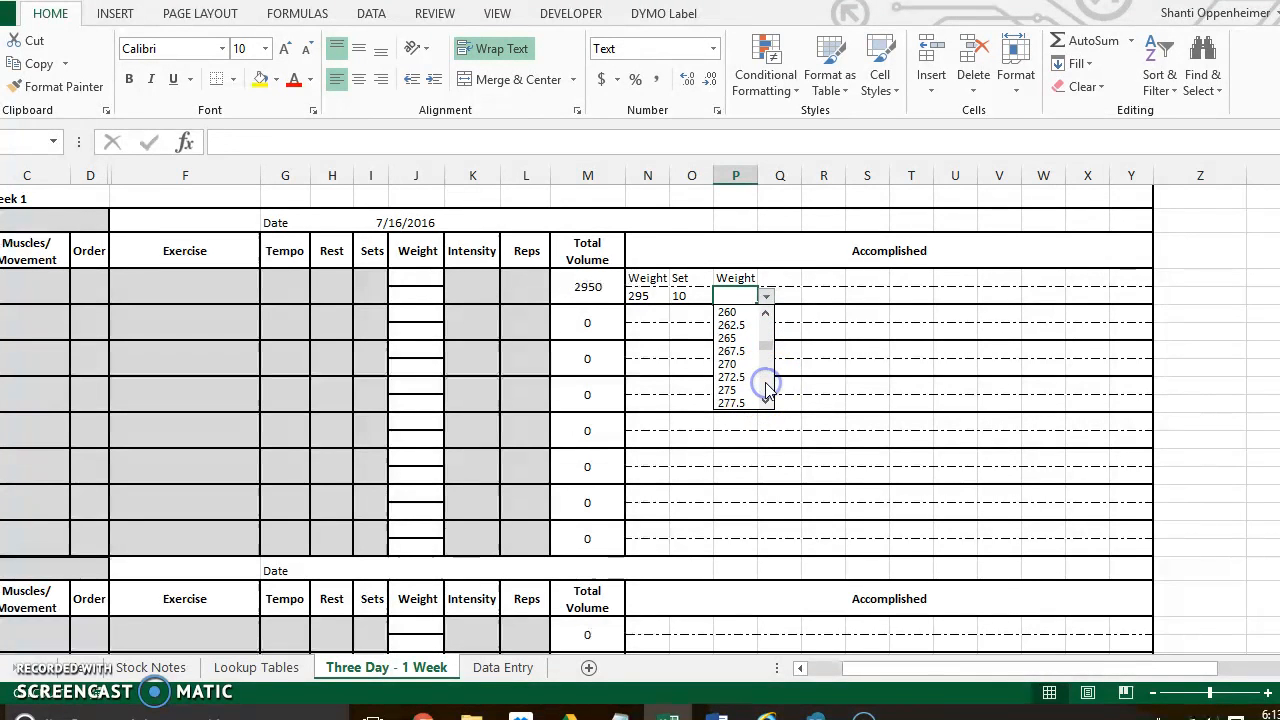
click(748, 390)
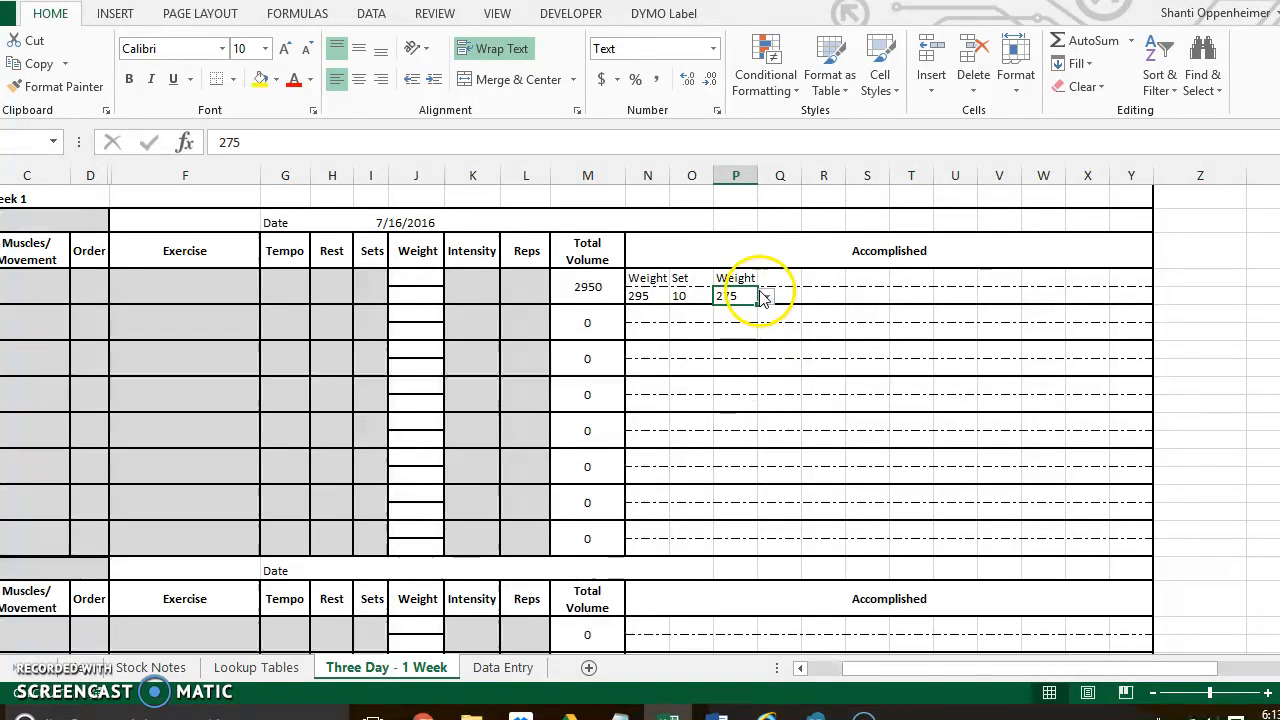
- Set Accomplished cell Q4 to Set and choose 10 beneath it in Q5
click(795, 282)
click(810, 280)
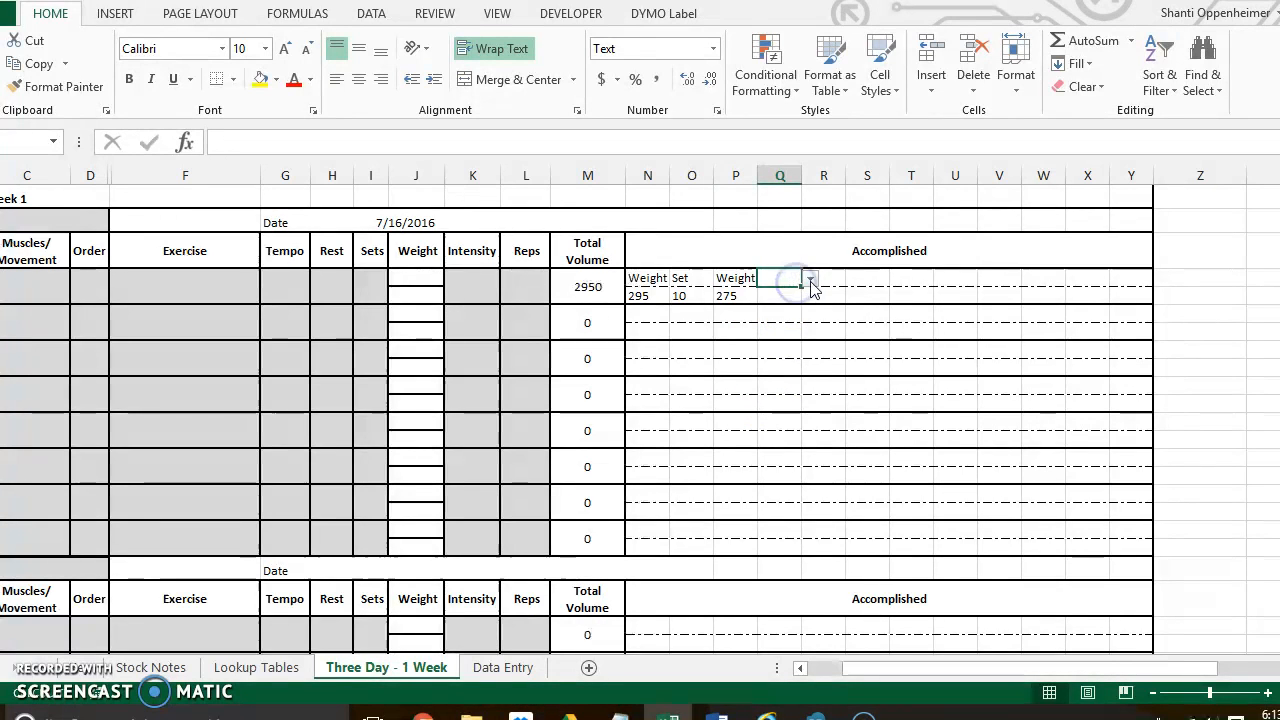
click(800, 307)
click(791, 298)
click(807, 296)
click(808, 401)
click(808, 401)
click(792, 403)
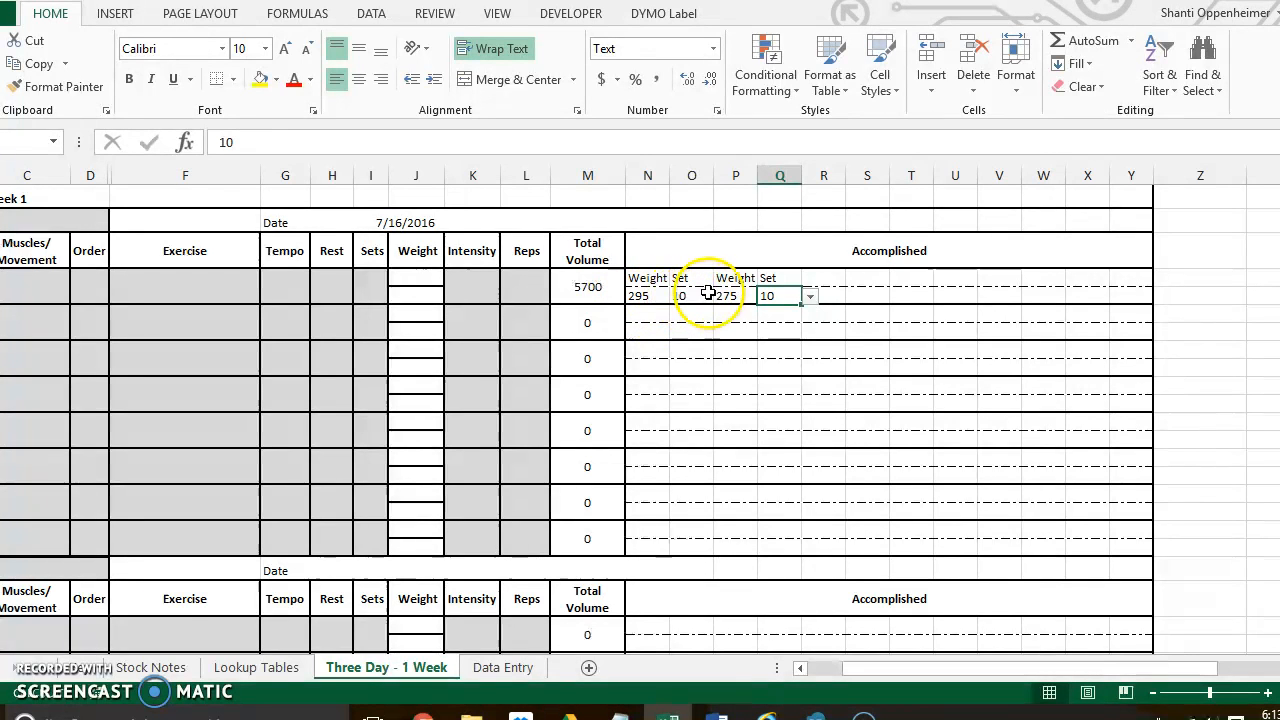
- Log another set without a new weight by setting R4 to Set and choosing 10 in R5
click(817, 277)
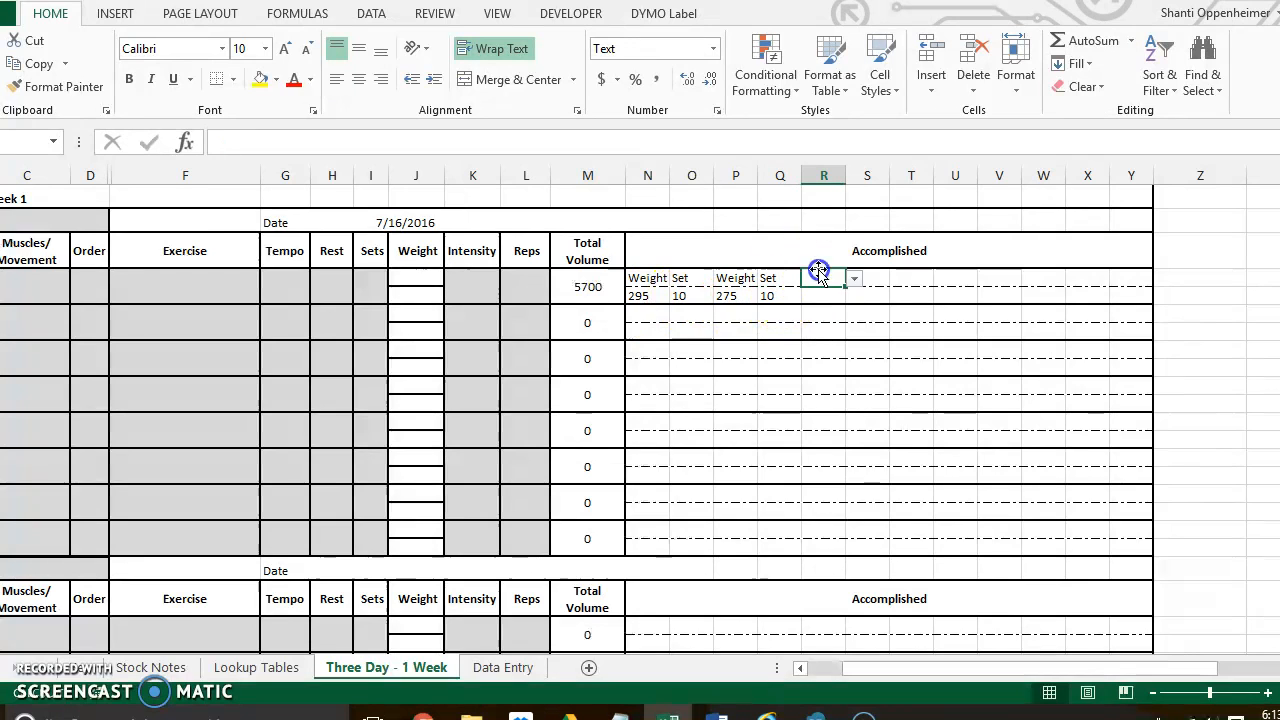
click(849, 279)
click(834, 310)
click(838, 298)
click(854, 297)
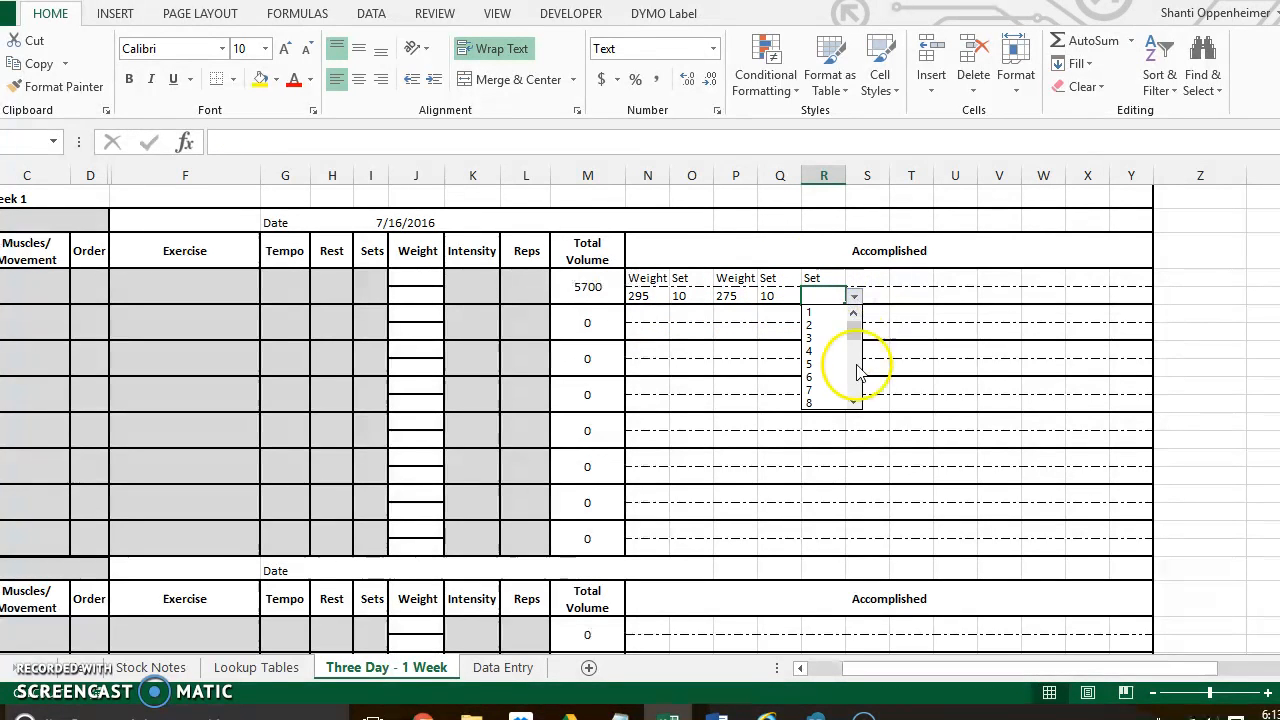
click(829, 403)
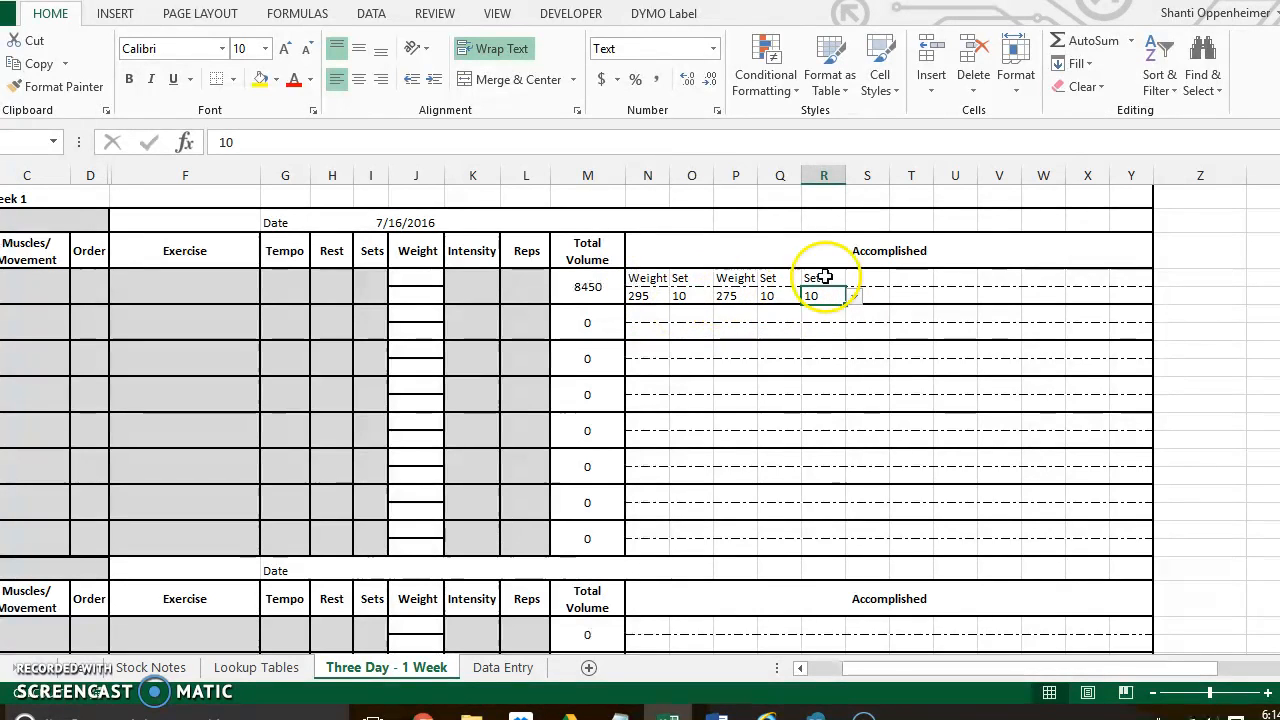
- Add a further set at the same weight by setting S4 to Set and choosing 10 in S5
click(860, 281)
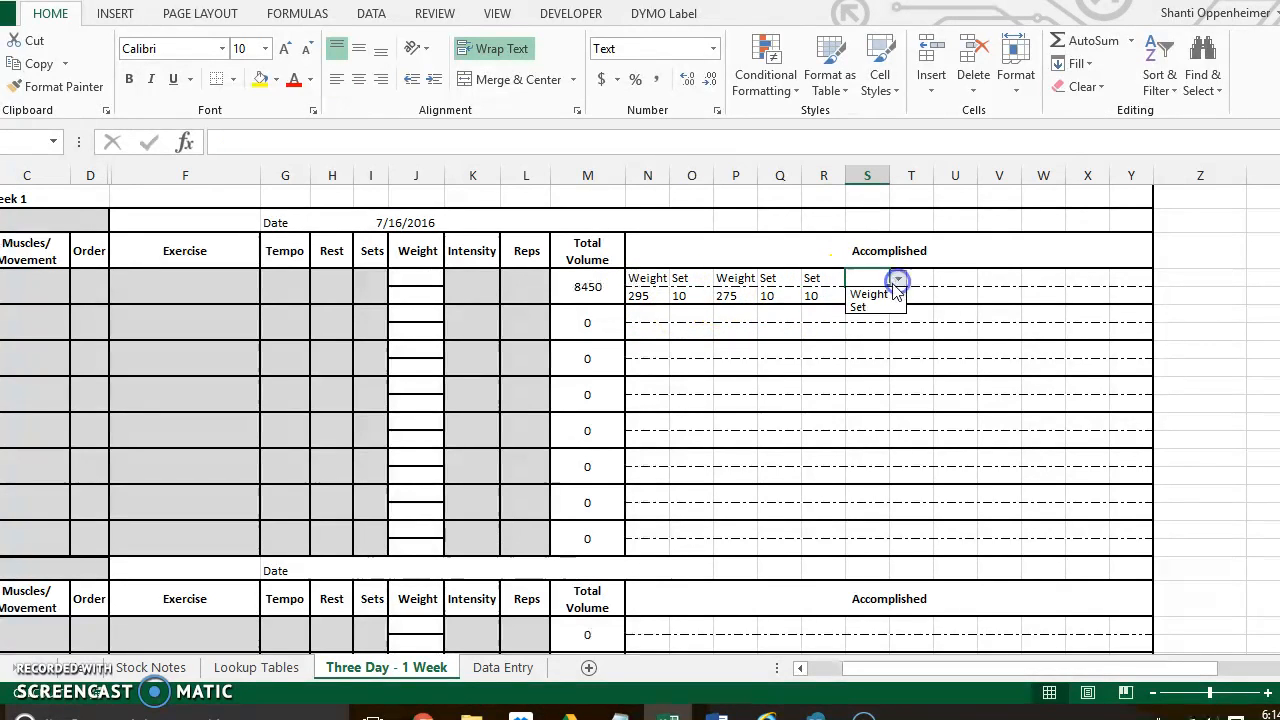
click(858, 307)
click(877, 296)
click(897, 296)
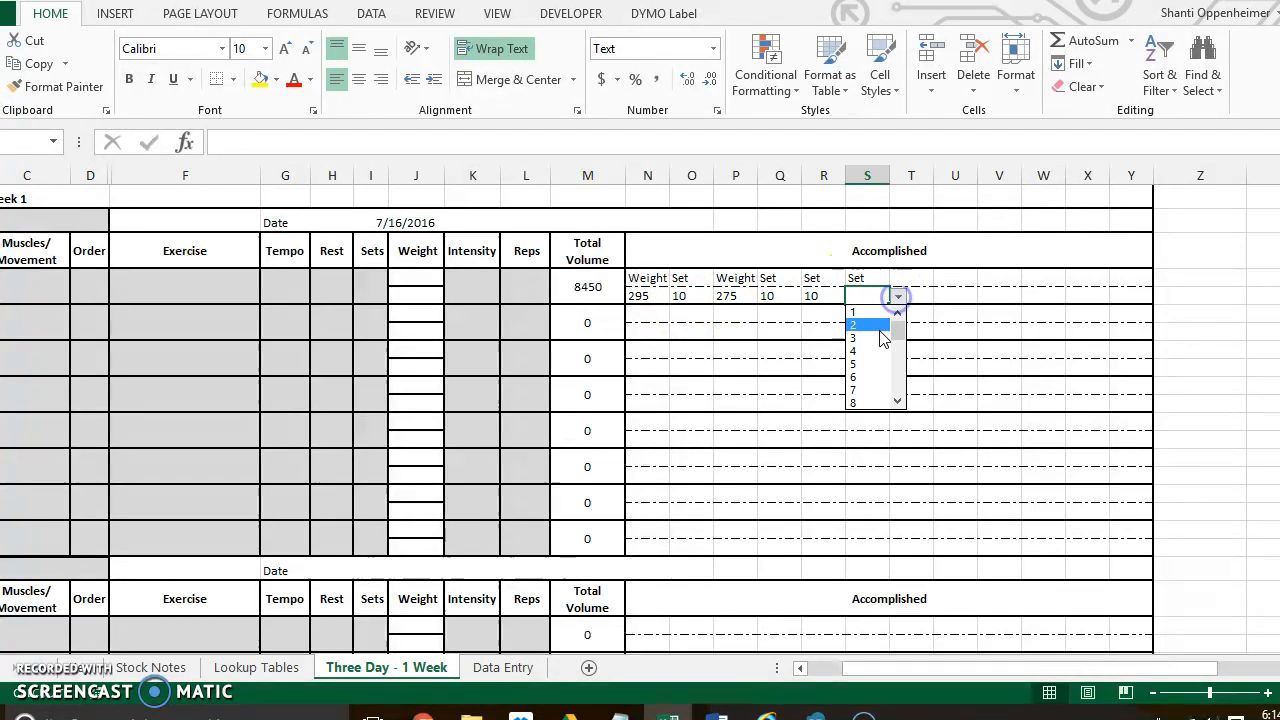
click(896, 402)
click(896, 402)
click(887, 402)
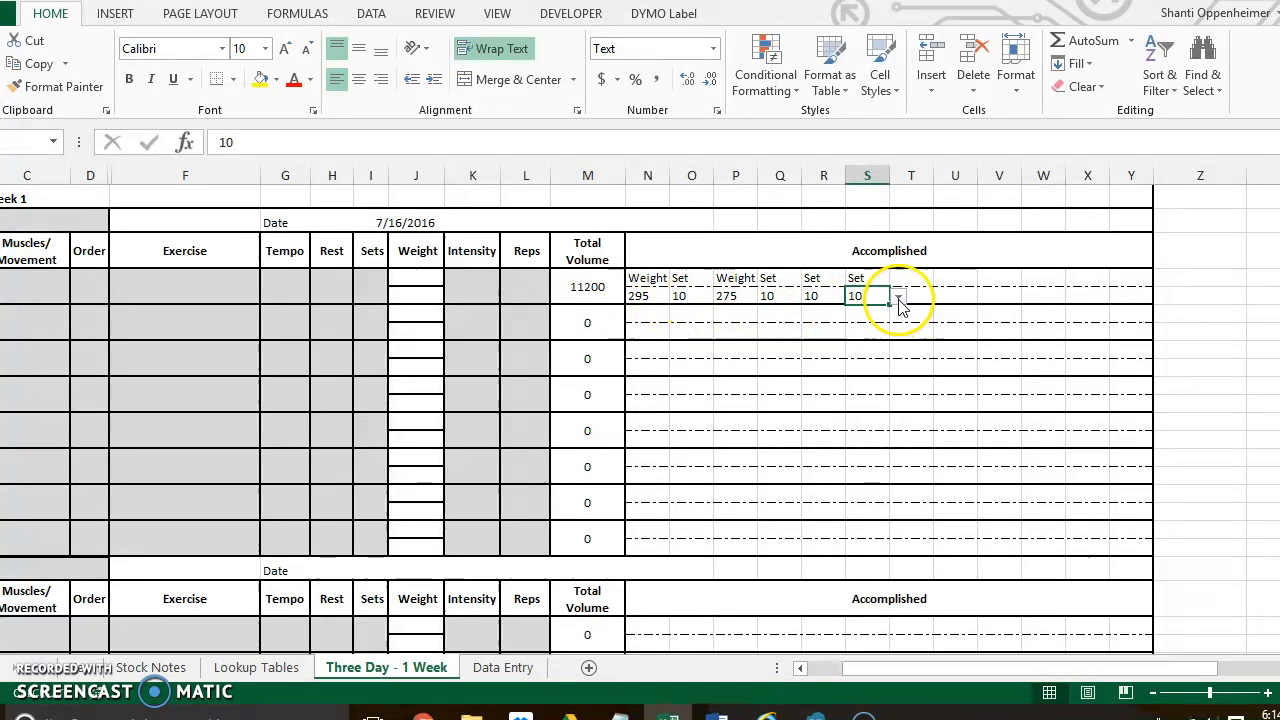
- Set Accomplished cell T4 to Weight and choose 235 beneath it in T5
click(921, 279)
click(952, 280)
click(926, 280)
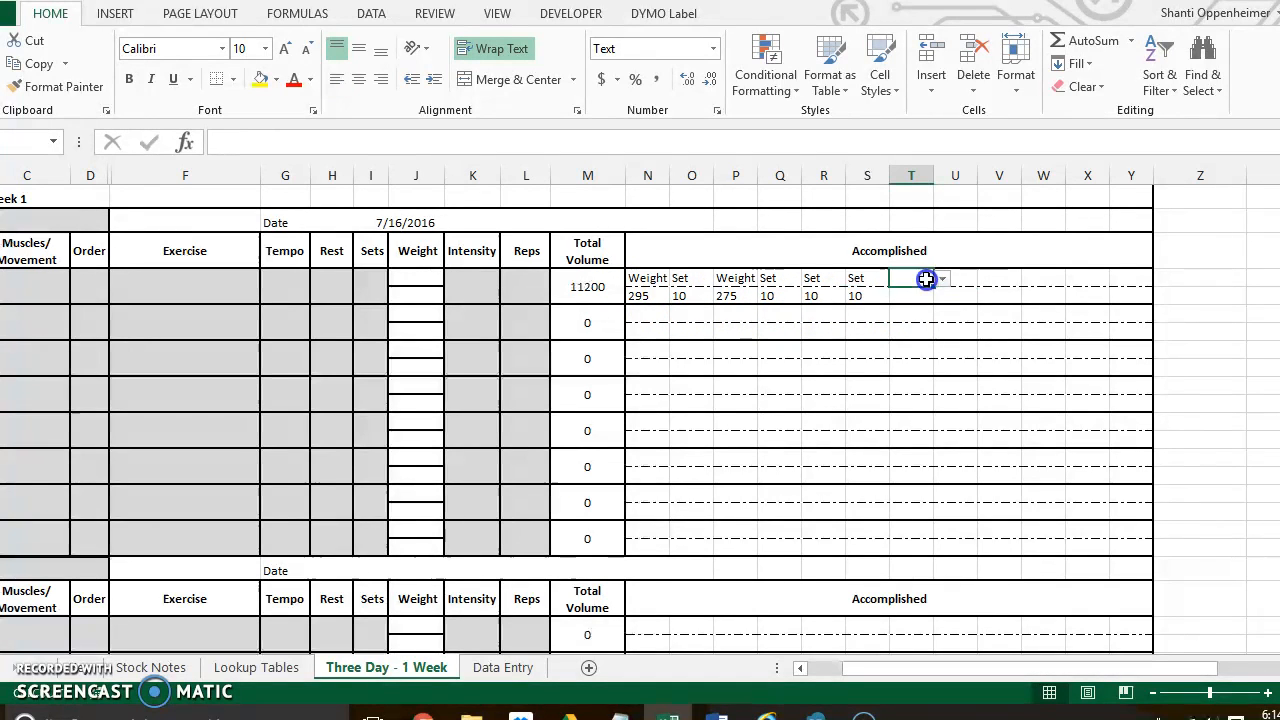
click(927, 295)
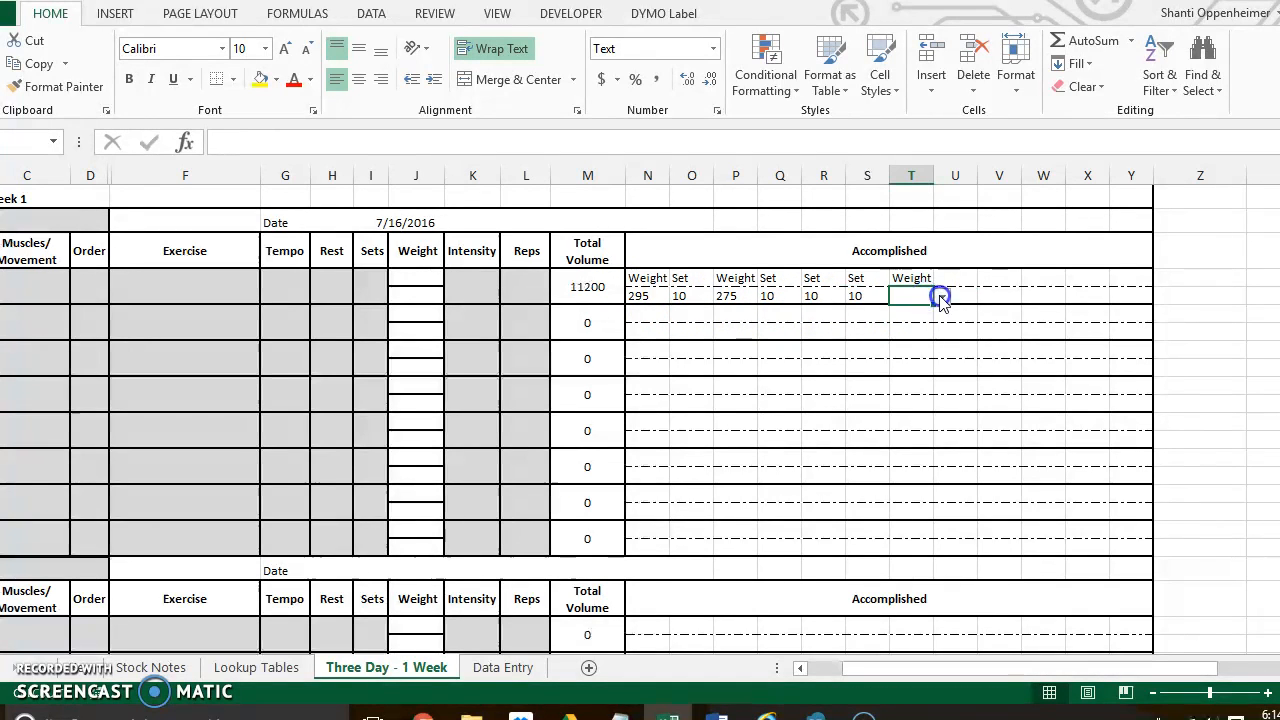
click(940, 296)
drag(941, 333, 940, 347)
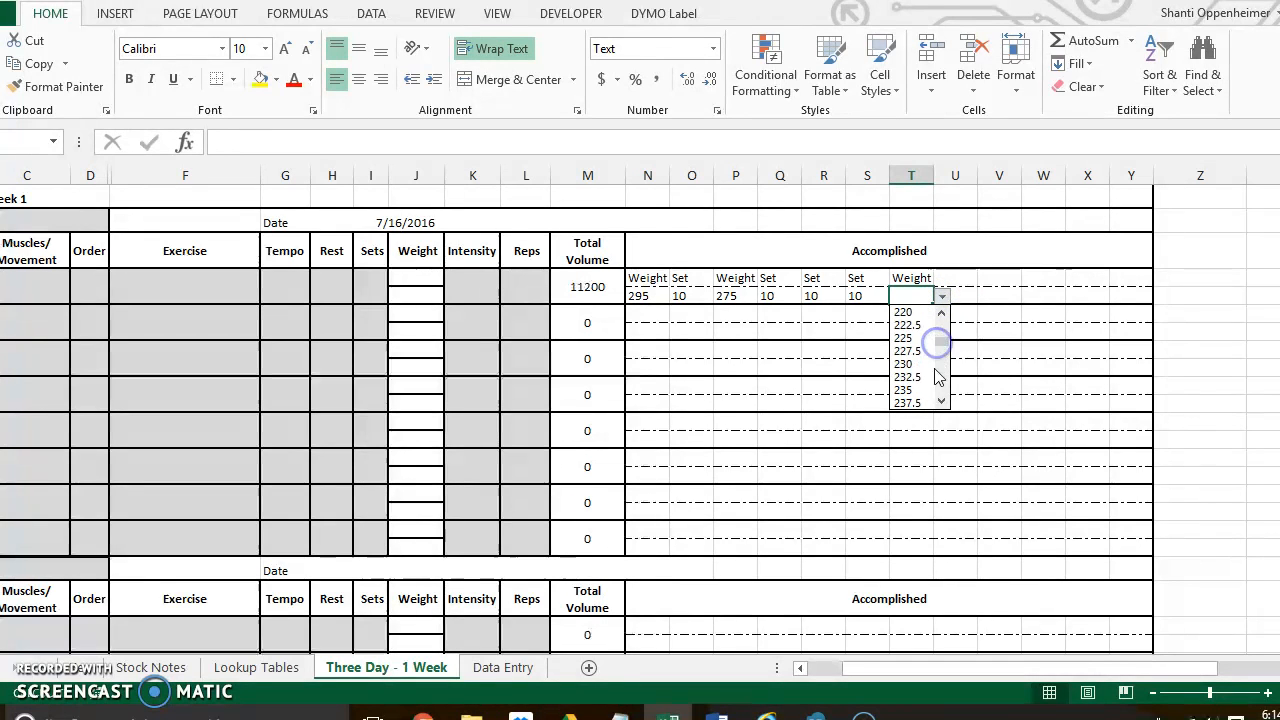
click(927, 379)
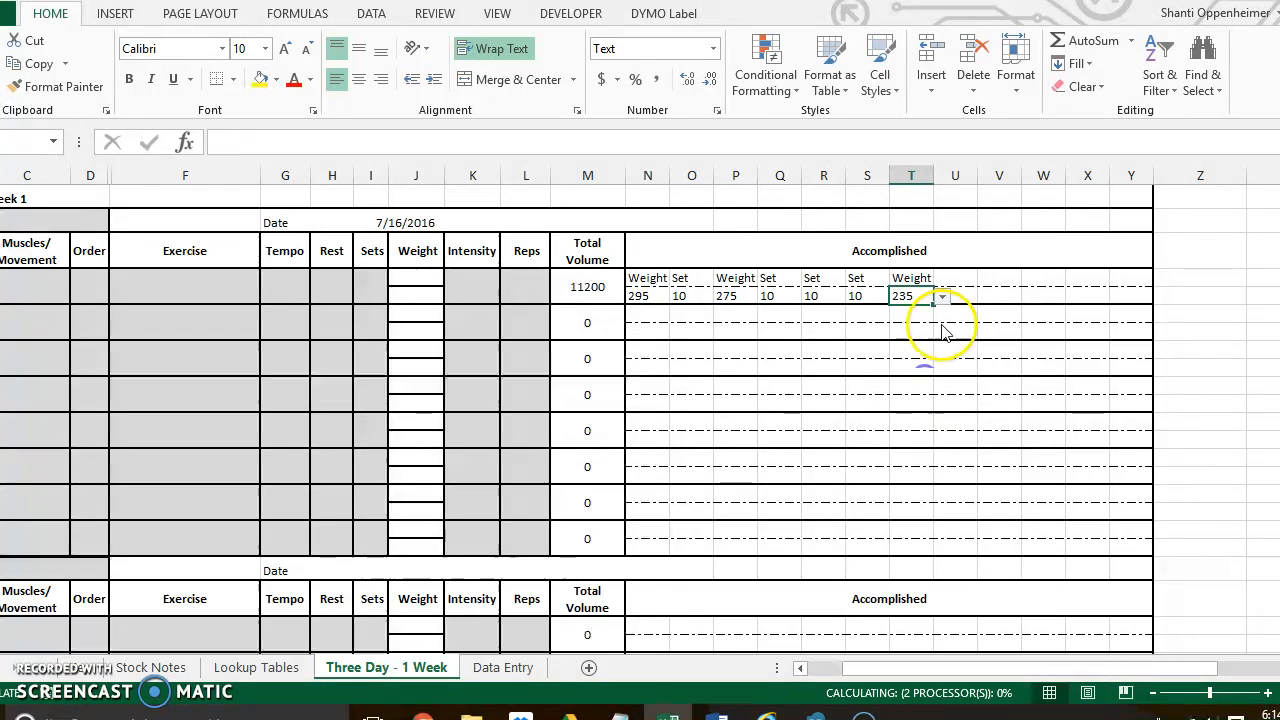
- Set Accomplished cell U4 to Set and choose 8 beneath it in U5
click(958, 286)
click(986, 278)
click(960, 306)
click(962, 295)
click(986, 296)
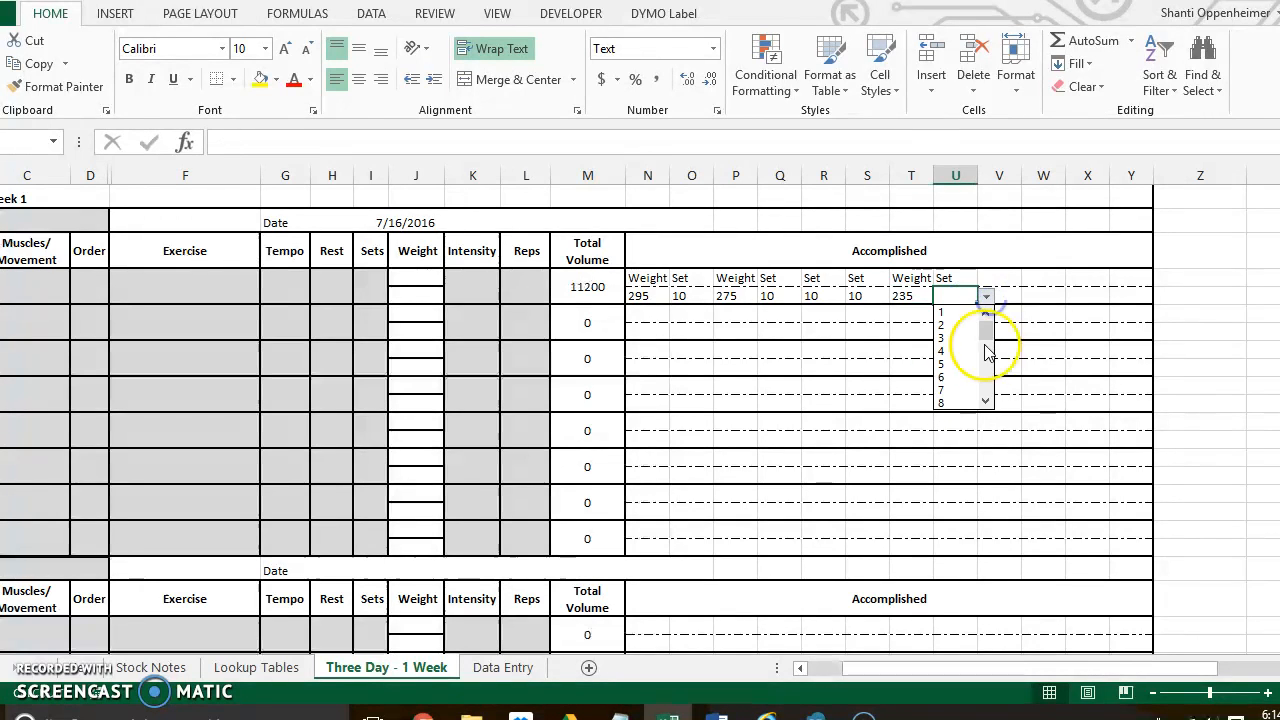
click(962, 402)
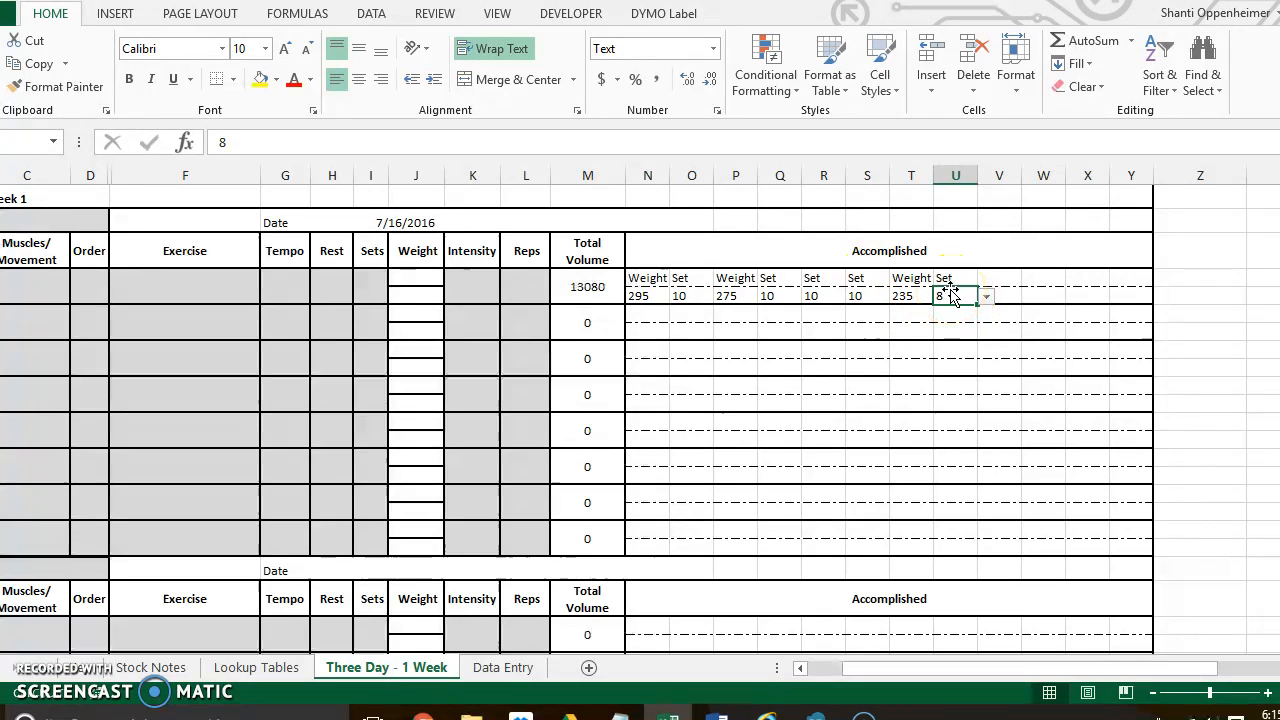
- Examine the Week 1 Date formula and compare it with the first row's Accomplished entries and Total Volume formula
click(433, 224)
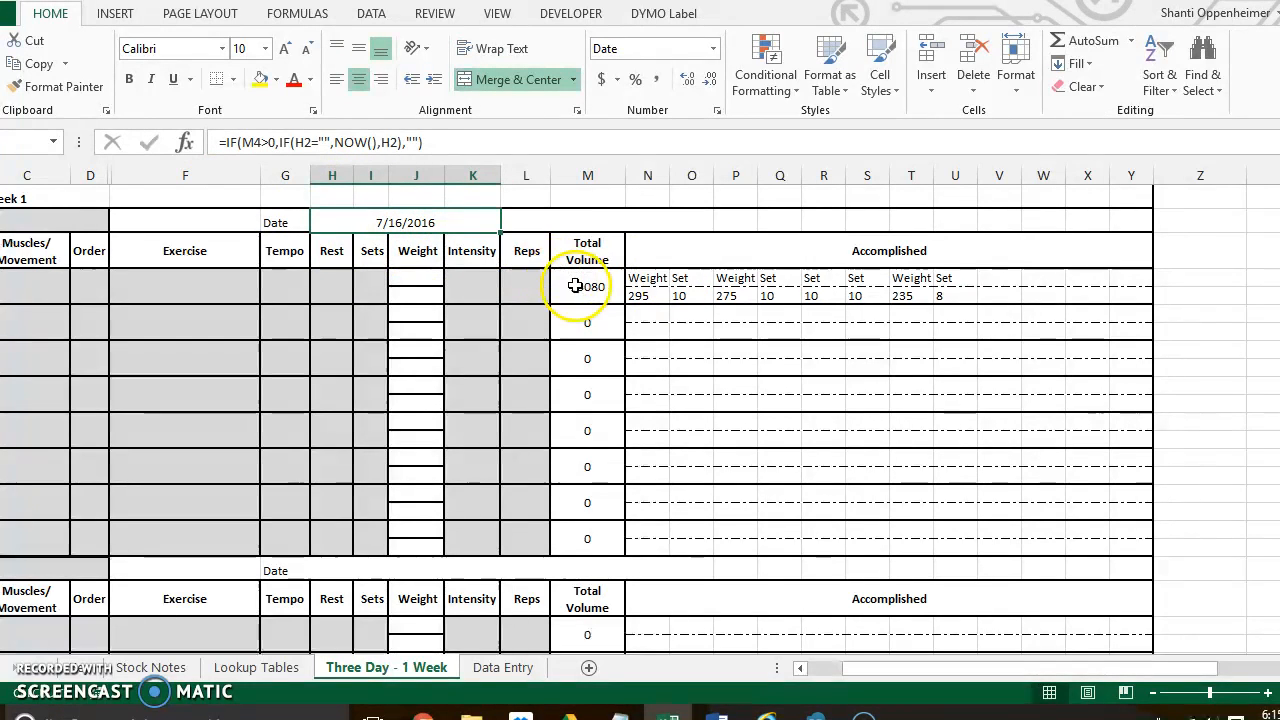
click(650, 278)
click(656, 297)
click(652, 279)
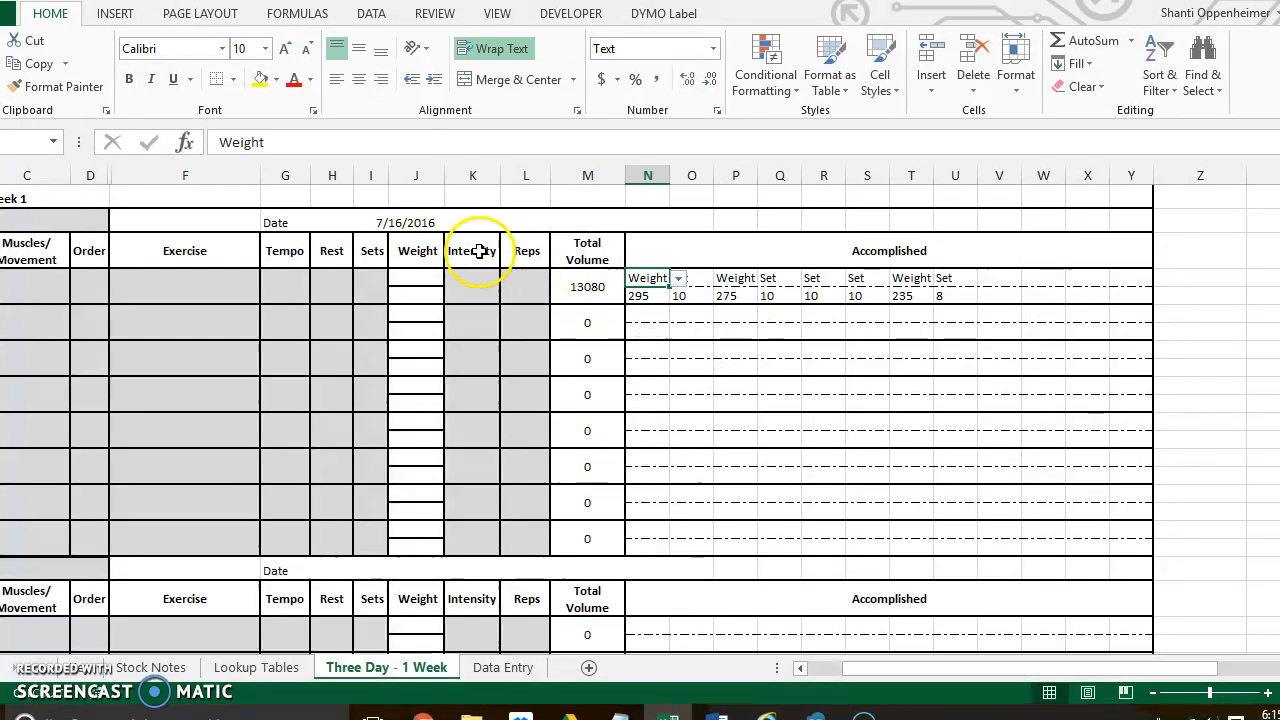
click(431, 220)
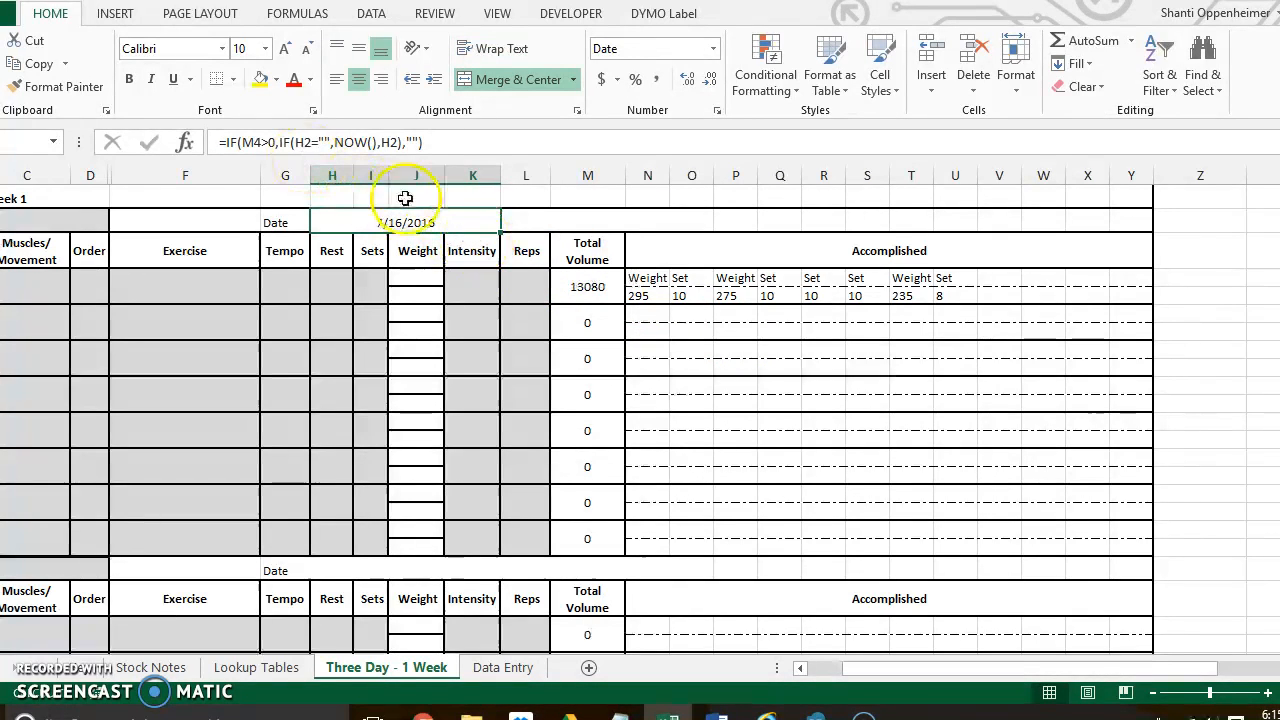
click(600, 287)
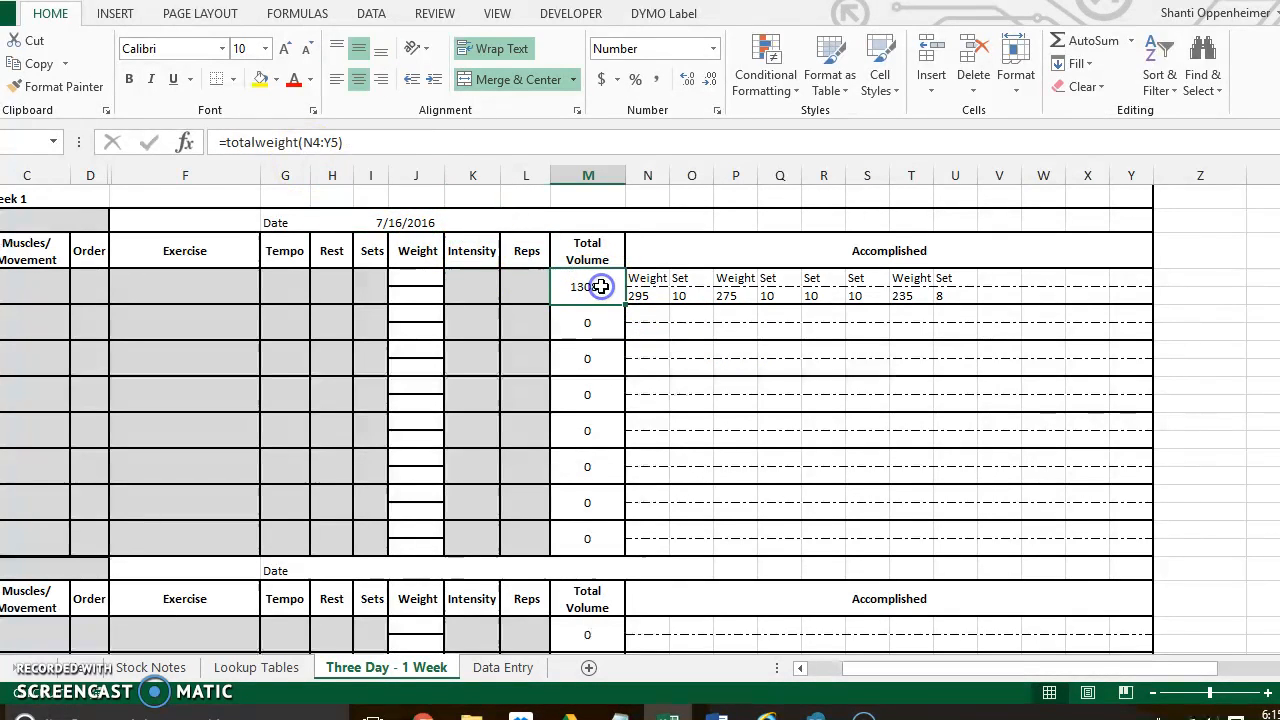
click(416, 224)
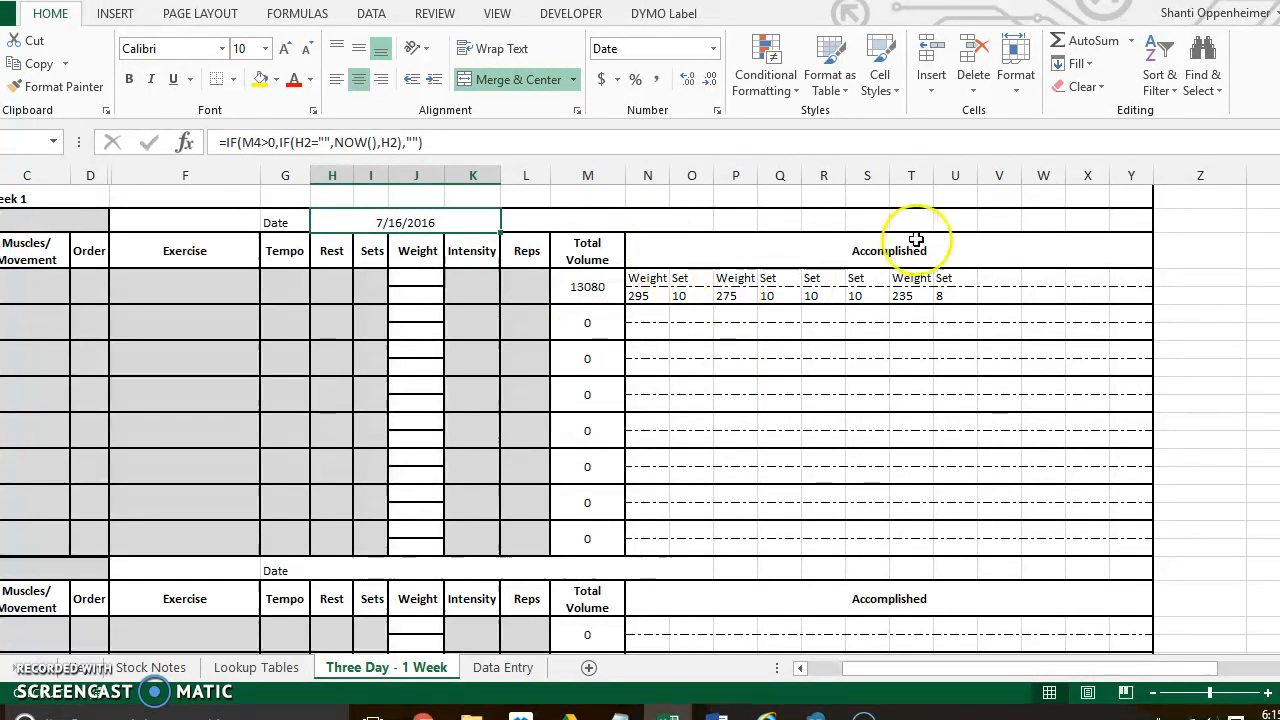
- Clear all logged weights and sets from the first exercise row's Accomplished cells, N4:U5
drag(946, 280, 655, 291)
key(Delete)
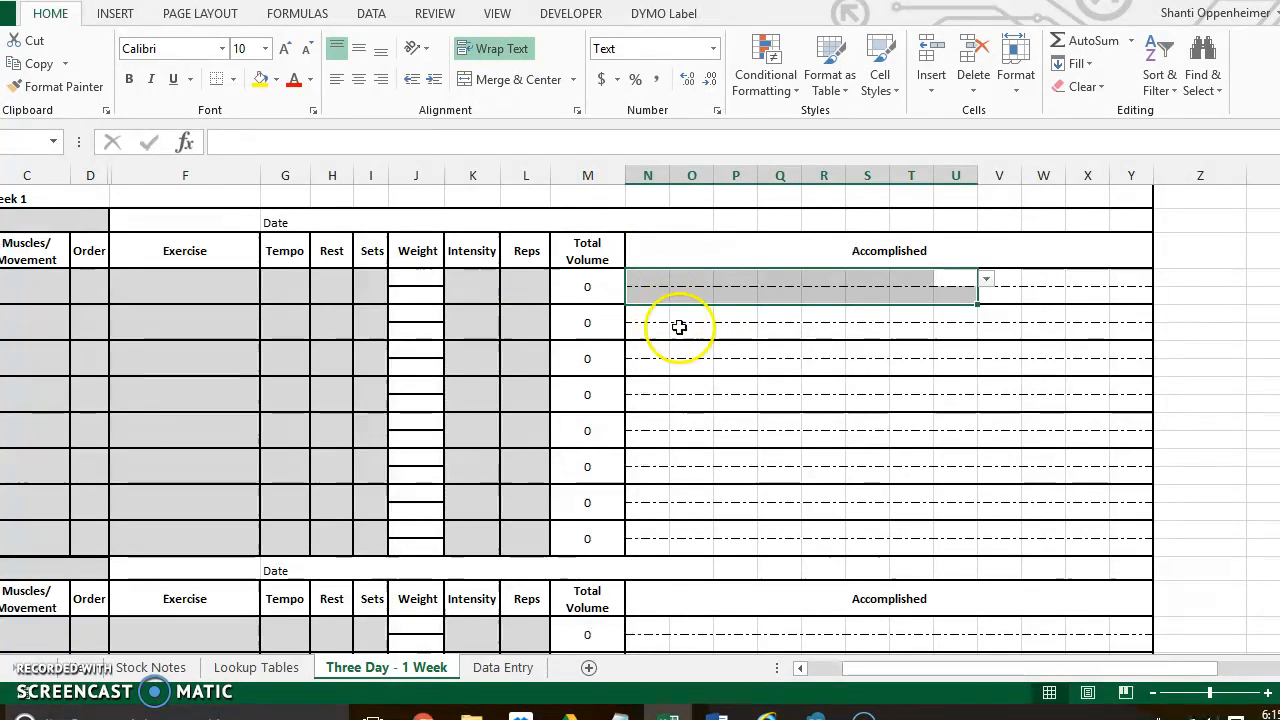
- Inspect the first exercise row's Muscles/Movement choices and its two Weight cells without choosing any value
drag(871, 677, 838, 676)
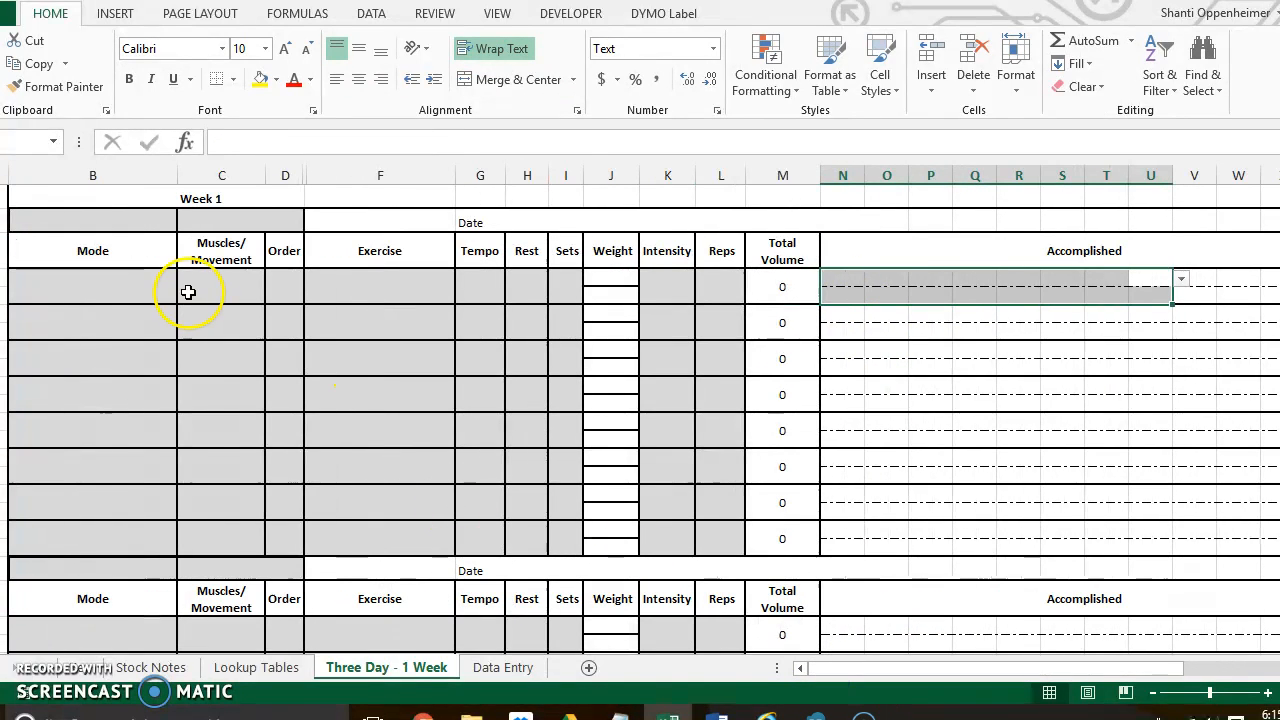
click(192, 289)
click(273, 285)
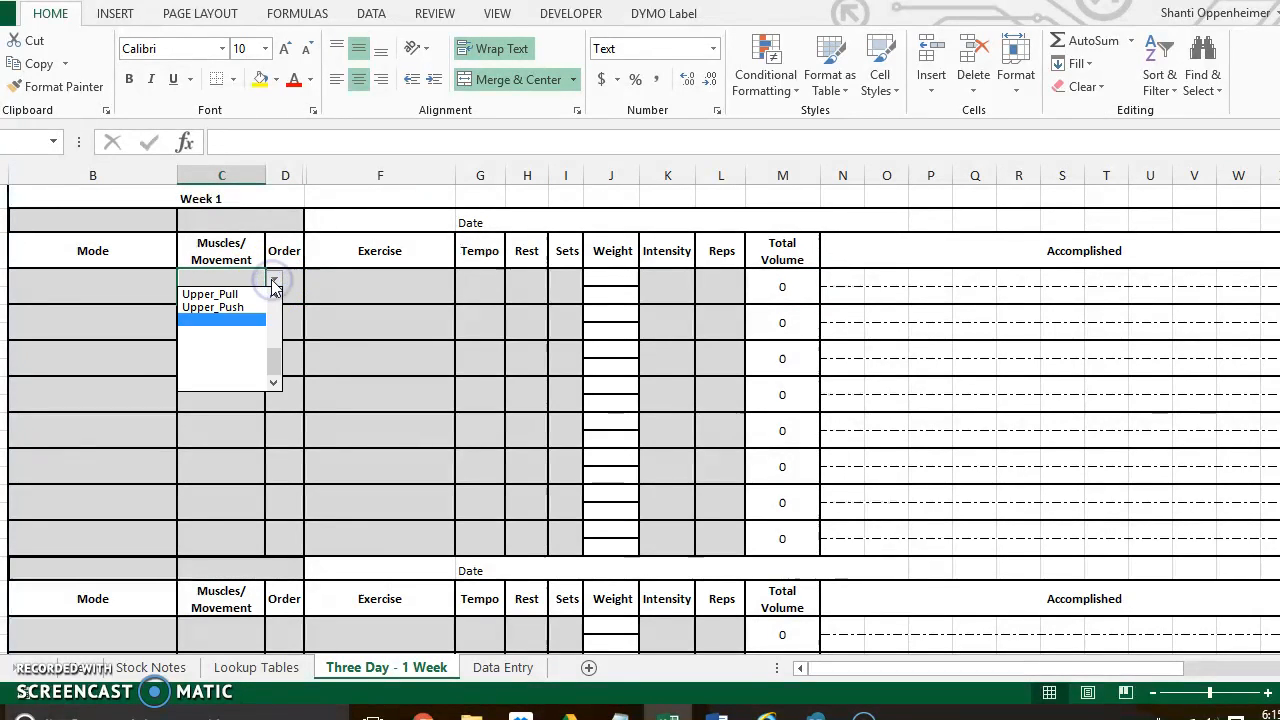
click(468, 299)
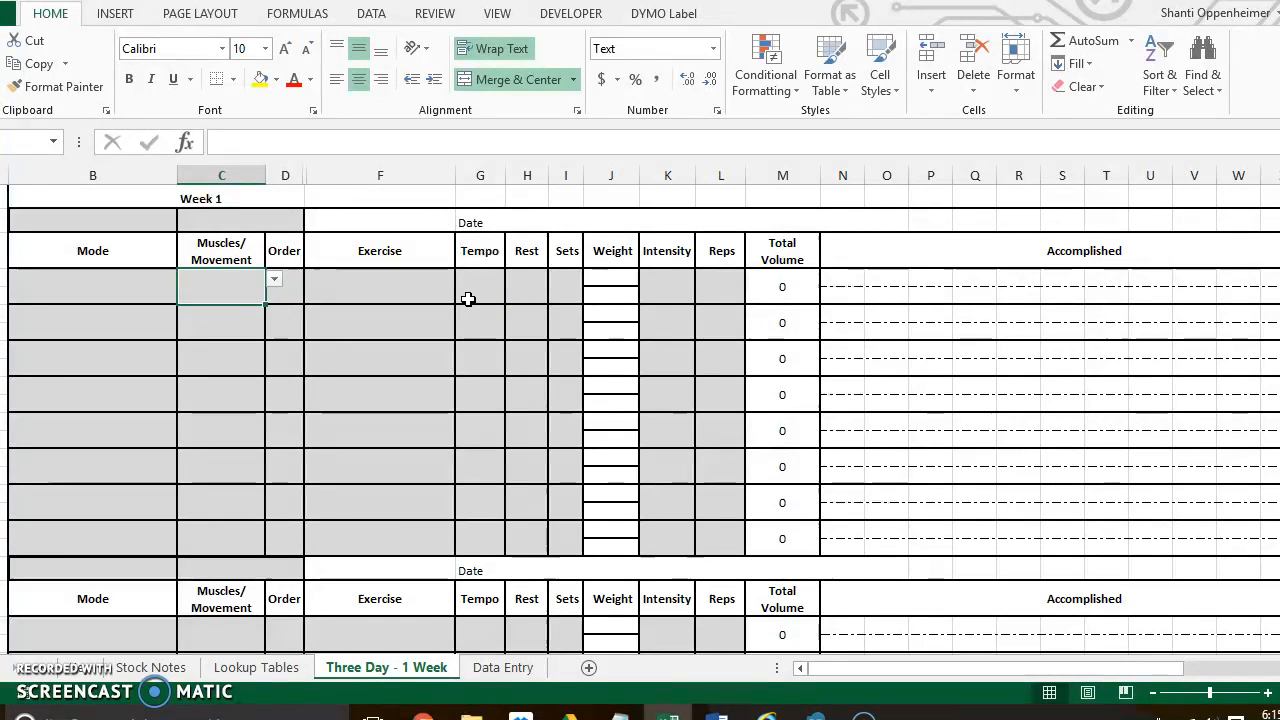
click(606, 288)
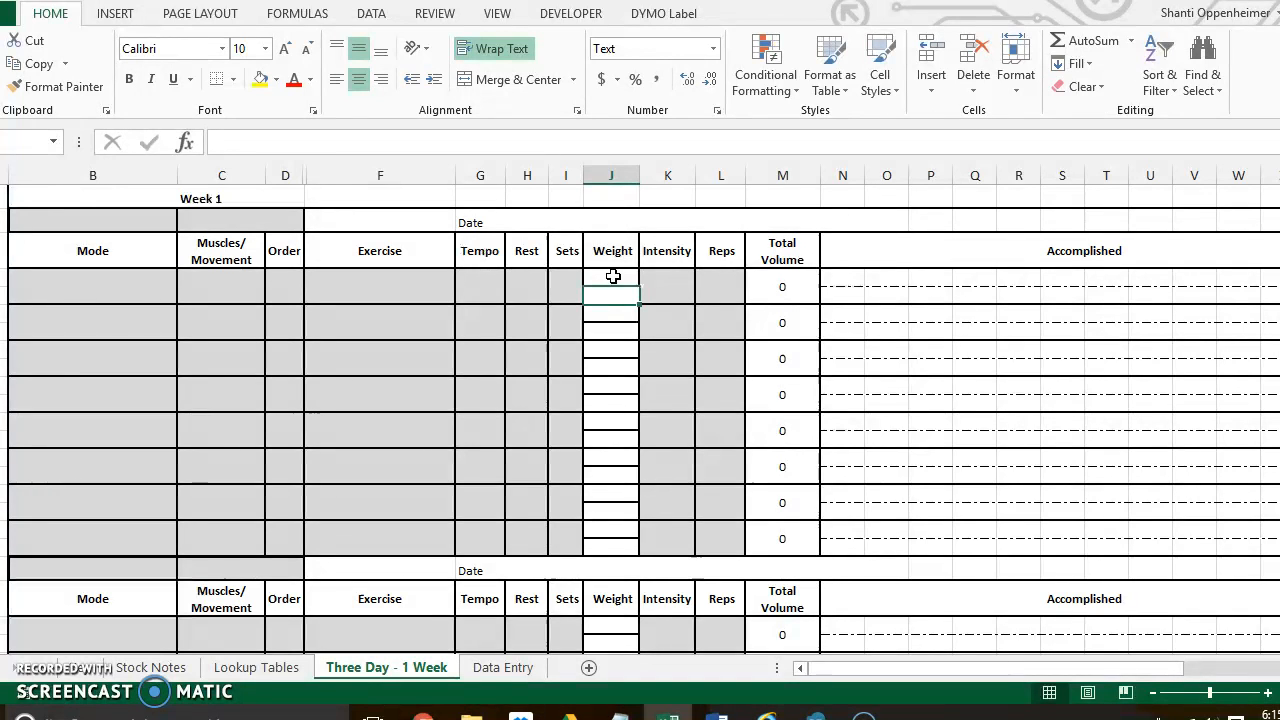
click(613, 276)
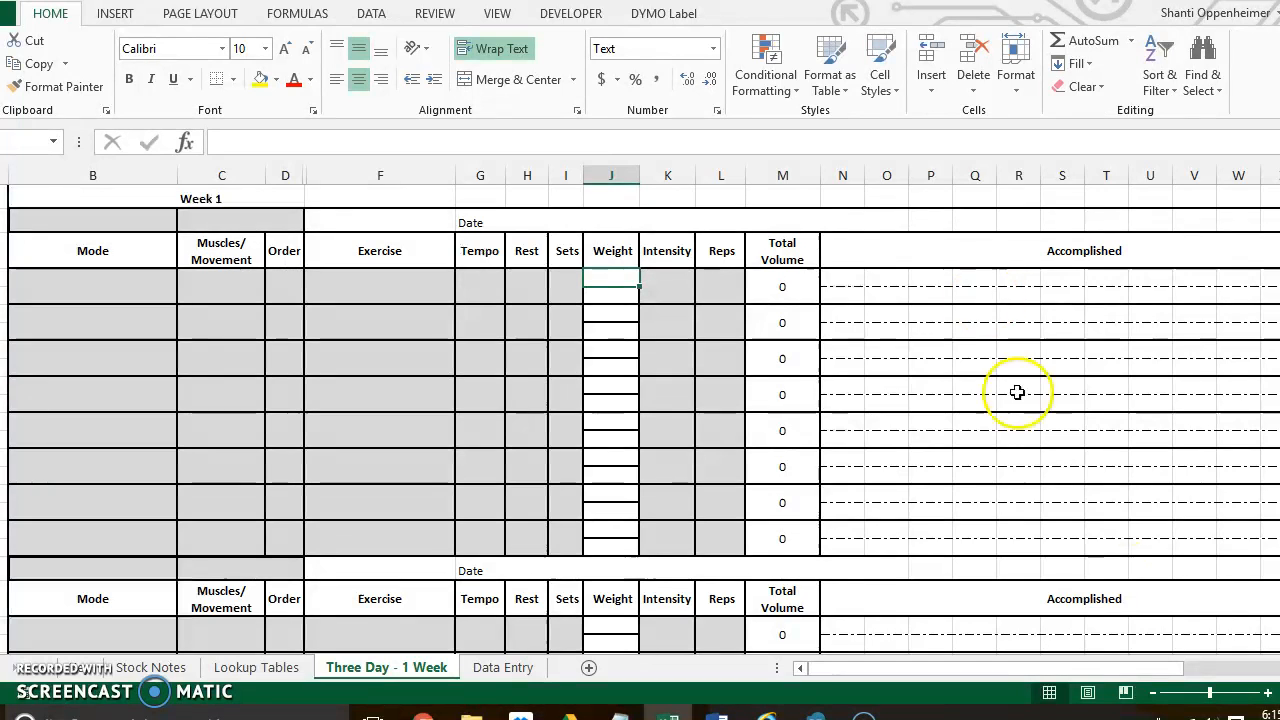
- Unhide the Three Day - 4 Week worksheet and go to its first Week 1 block
drag(1132, 670, 1043, 668)
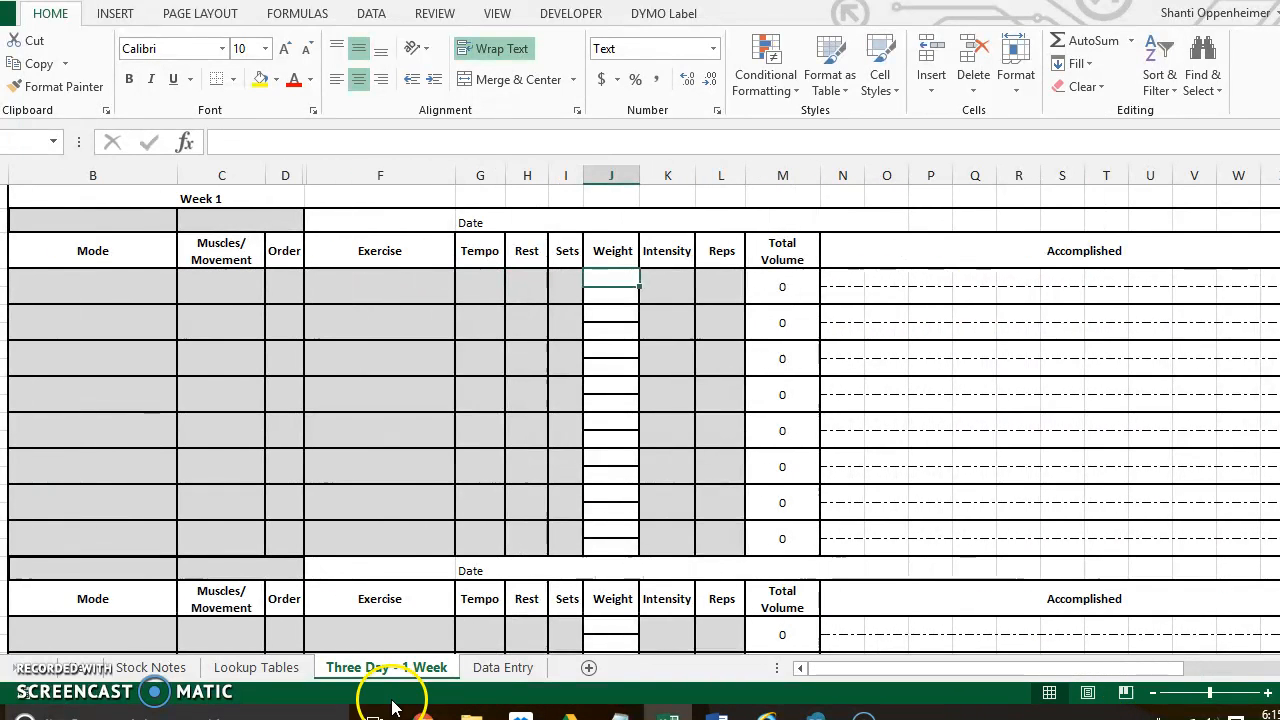
right_click(418, 668)
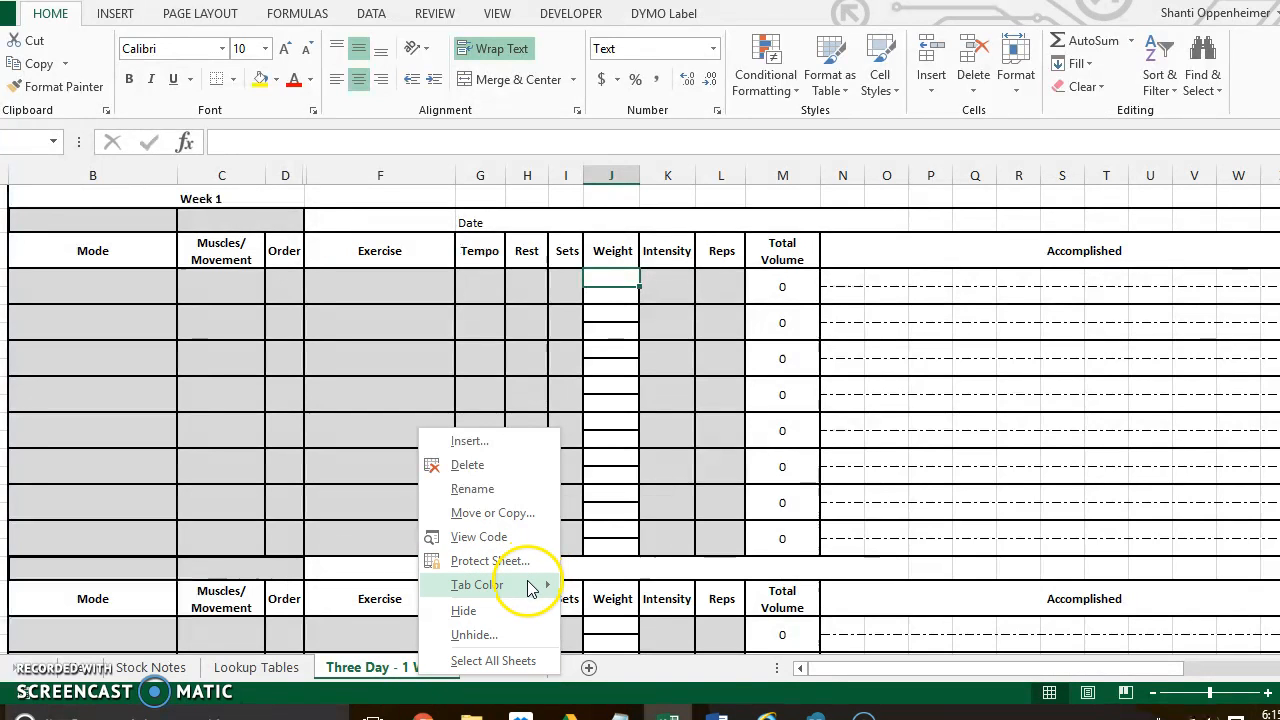
click(508, 634)
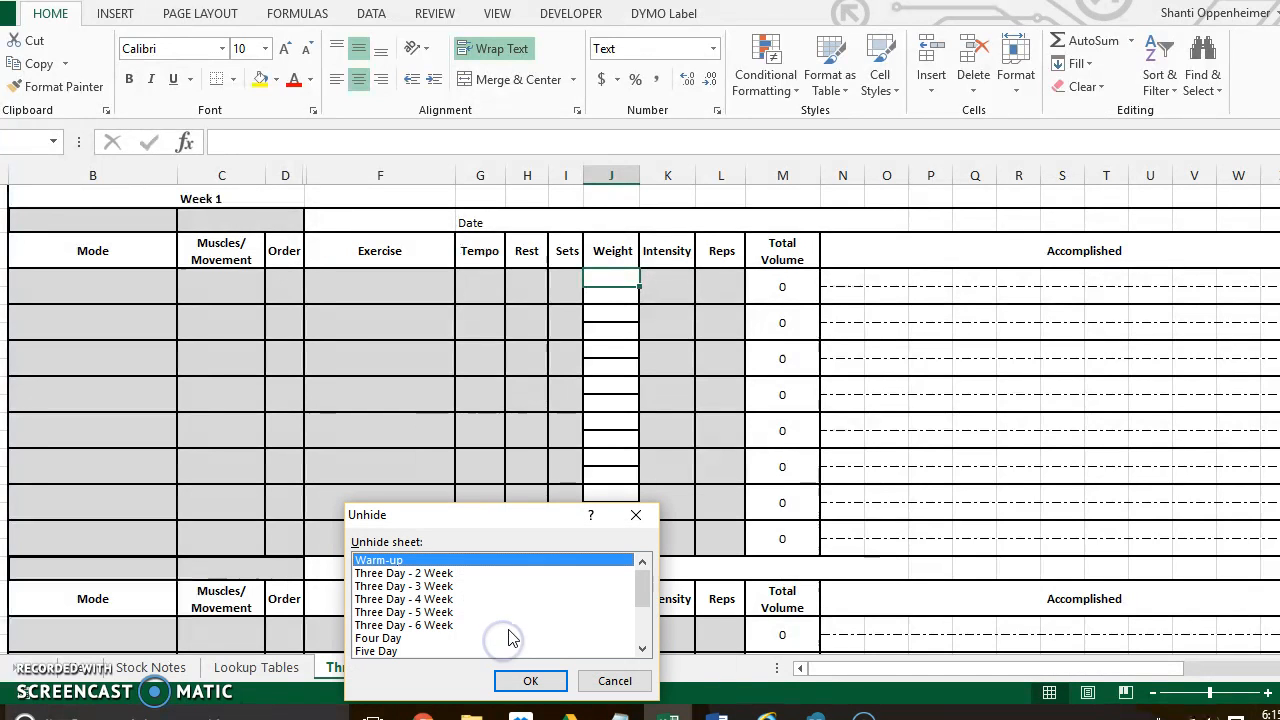
click(445, 599)
click(525, 680)
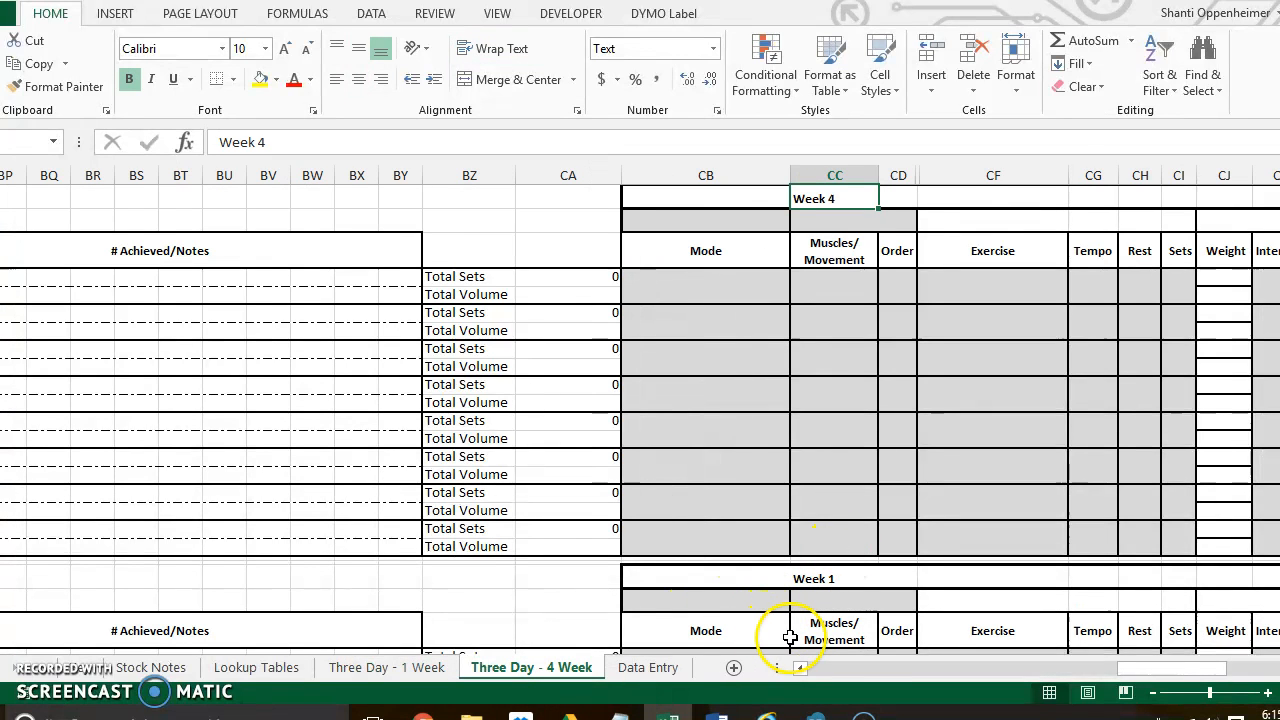
drag(1175, 668, 876, 646)
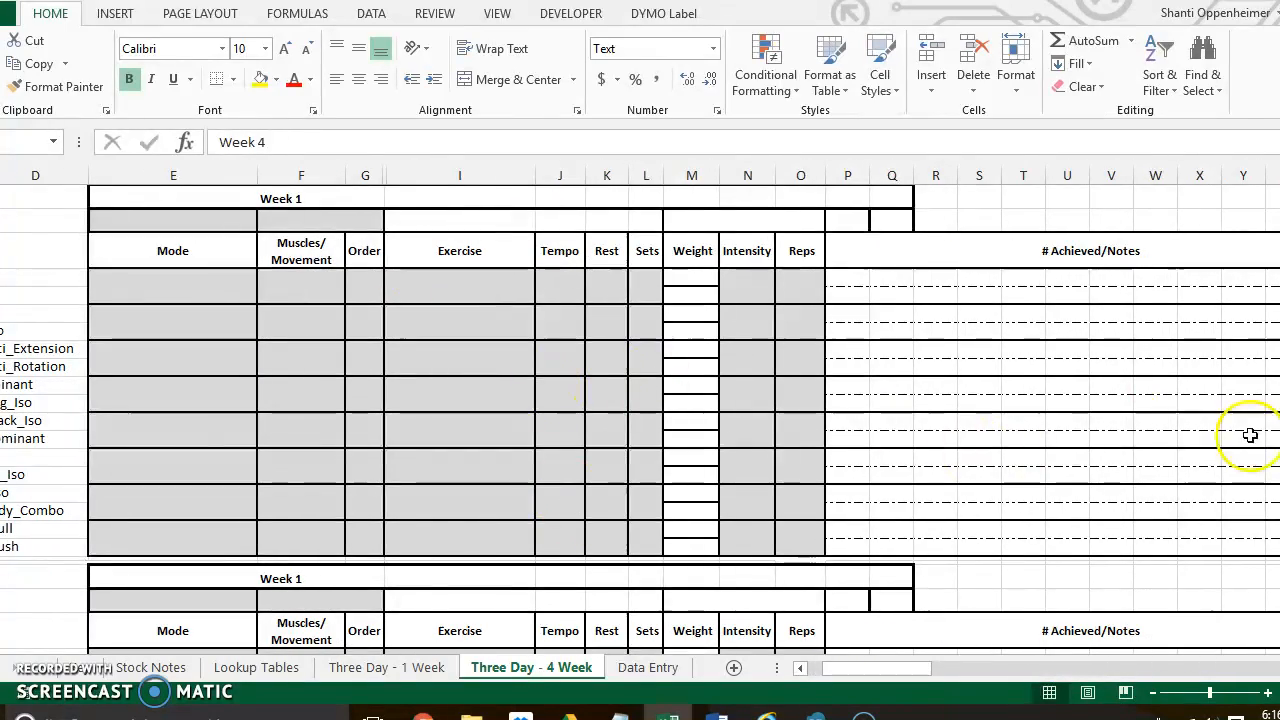
- Examine the Three Day - 4 Week sheet from the average total labels through the Week 4 Total Sets and Total Volume columns
drag(872, 668, 760, 697)
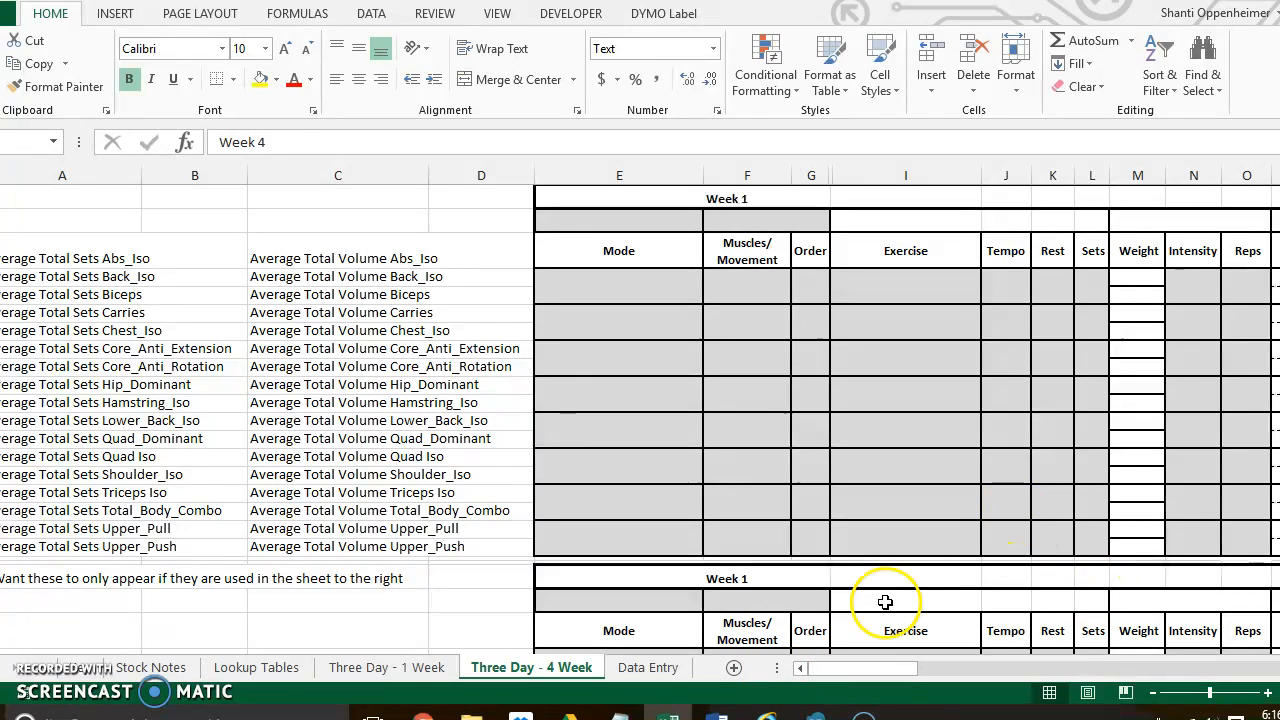
drag(850, 670, 1219, 658)
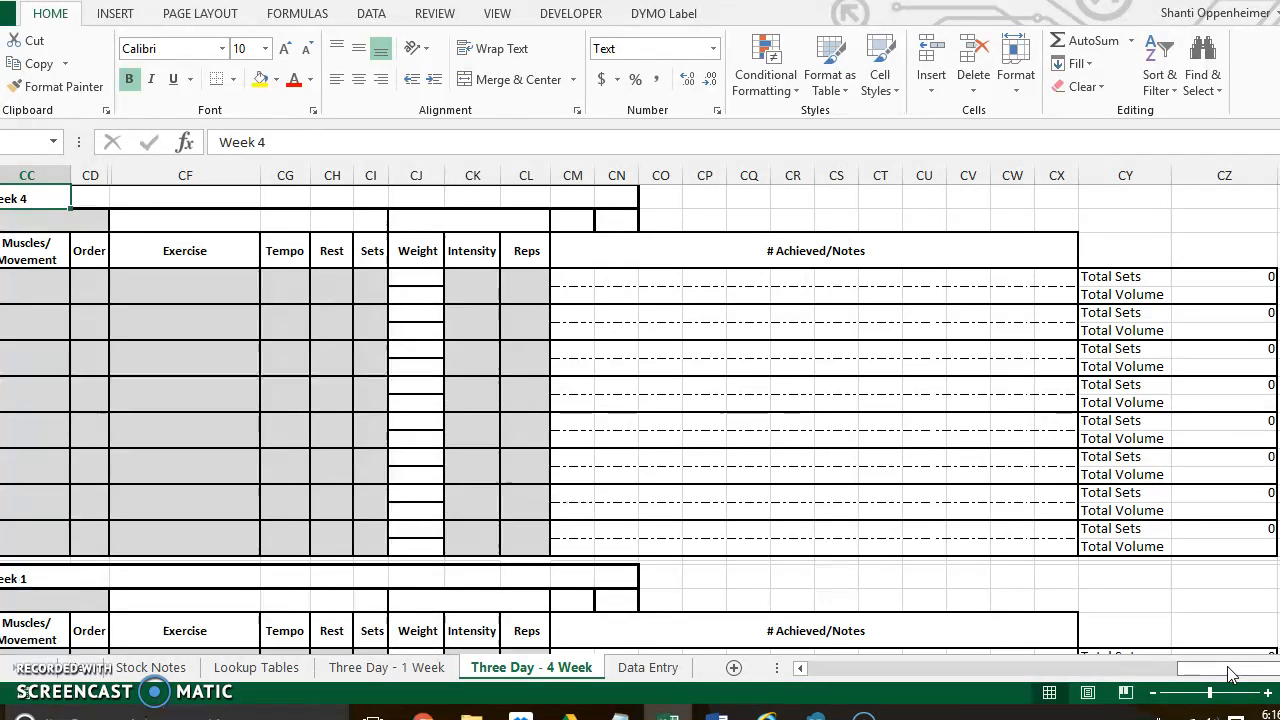
drag(1228, 676, 1195, 674)
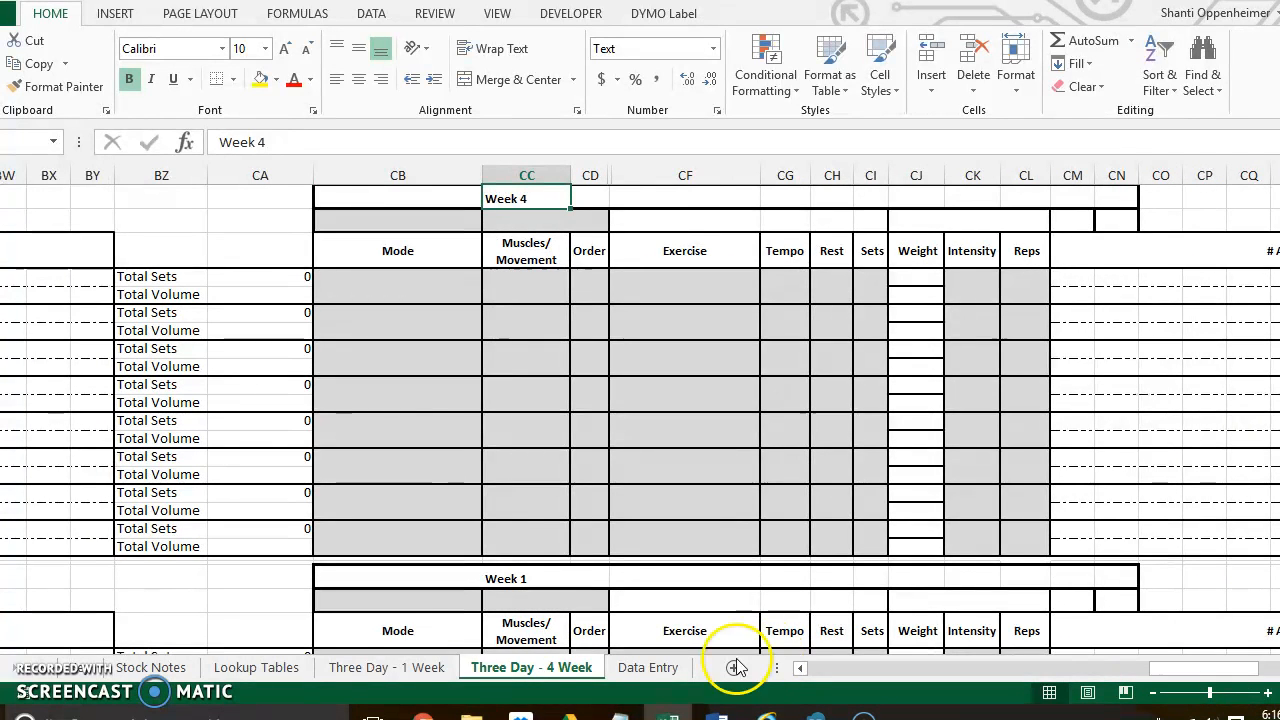
- On the Three Day - 1 Week sheet, select the first block's Total Volume cells and set the first exercise row's Muscles/Movement to Upper_Push
click(395, 667)
drag(778, 281, 770, 535)
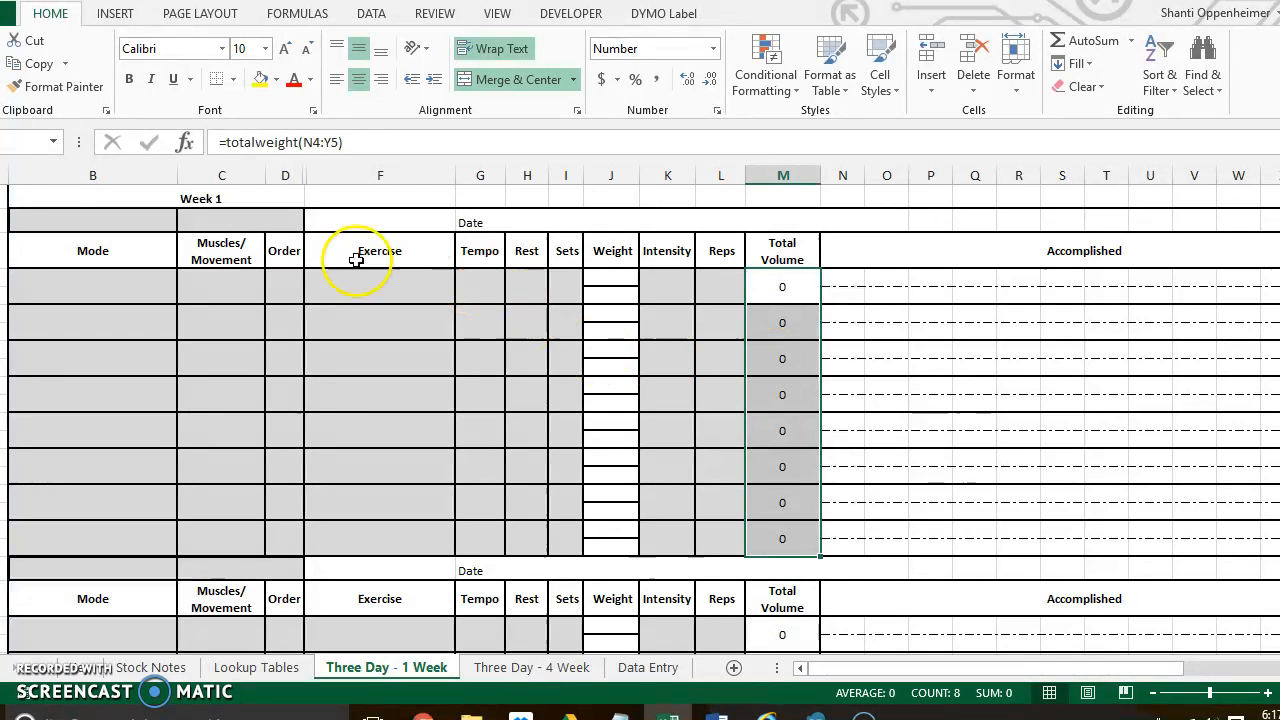
click(254, 287)
click(275, 284)
click(250, 307)
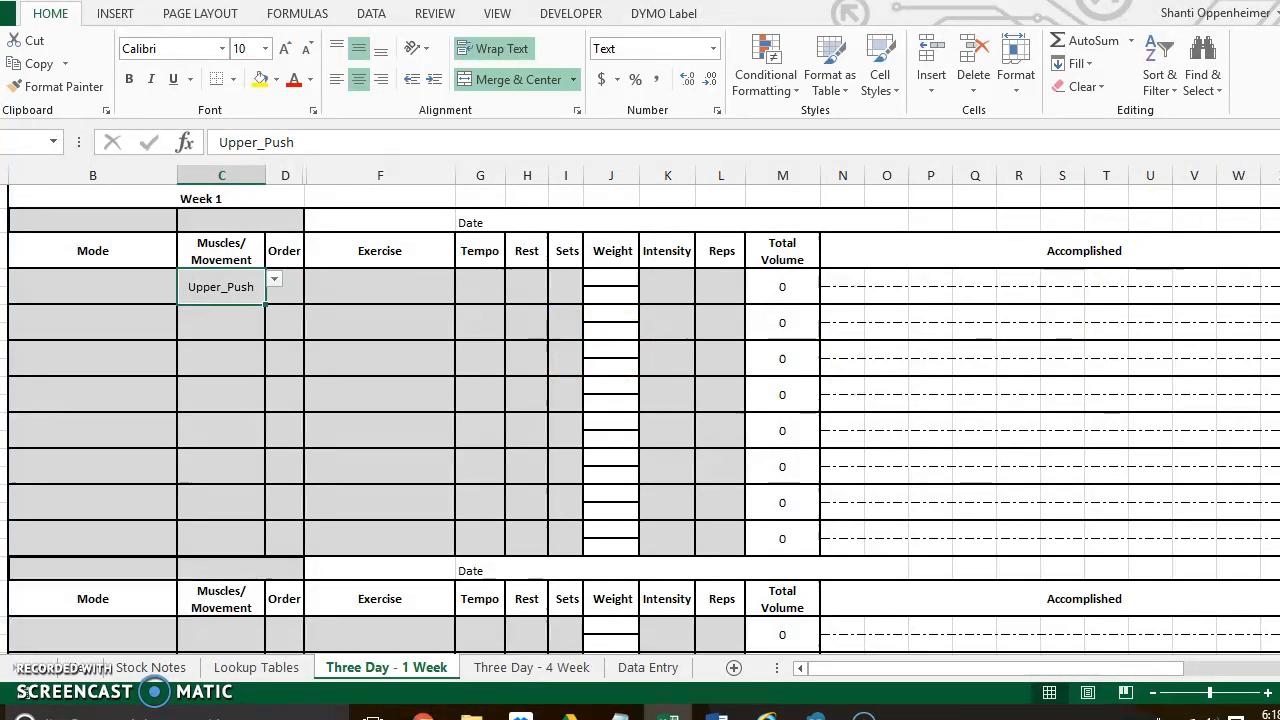
- Review the Three Day - 1 Week layout across to the blank columns beyond the Accomplished area and return to its Week 1 block
drag(1279, 240, 1279, 200)
drag(1100, 668, 1020, 666)
mouse_move(1279, 205)
mouse_down()
mouse_move(1279, 470)
mouse_move(1279, 203)
mouse_up()
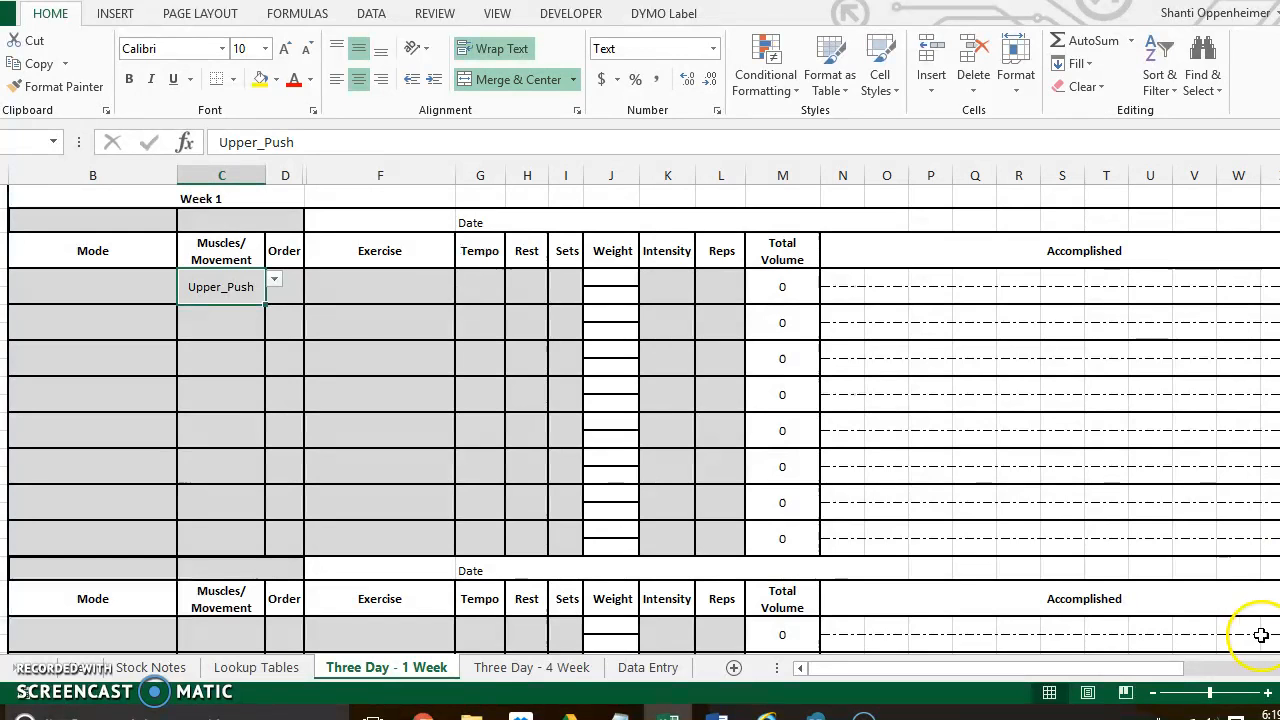
scroll(640, 409, right, 5)
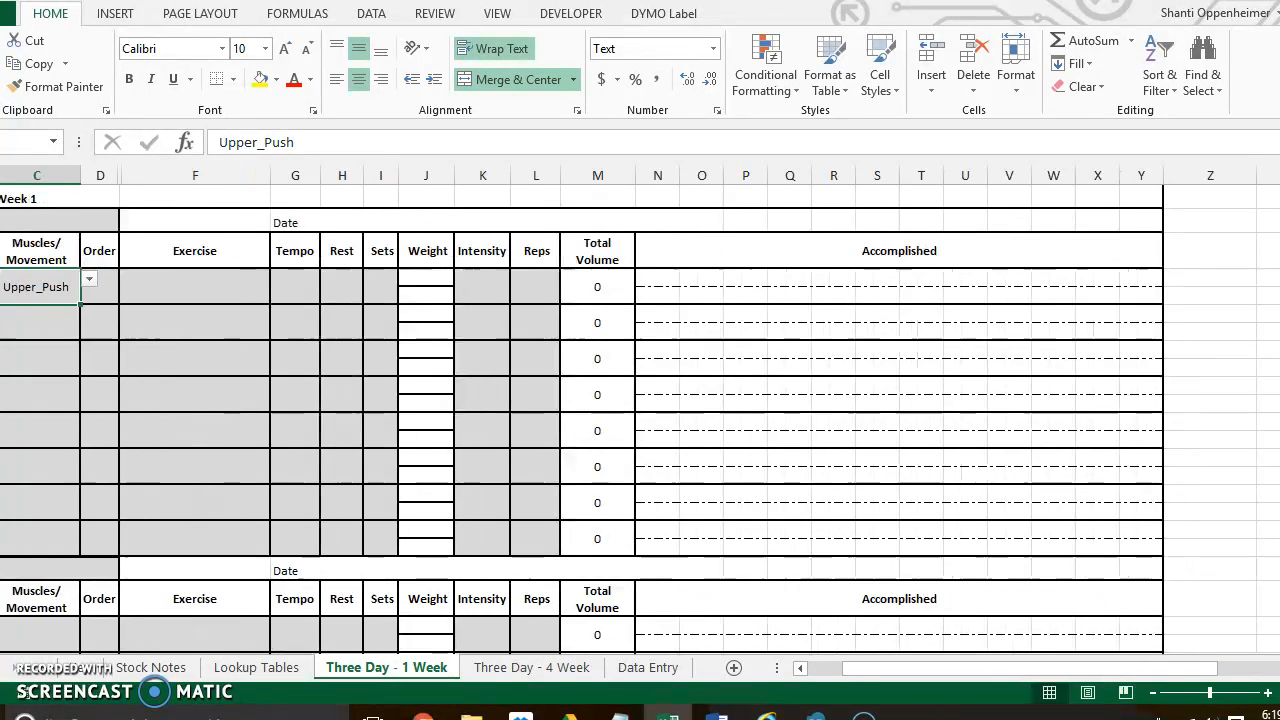
scroll(640, 409, right, 3)
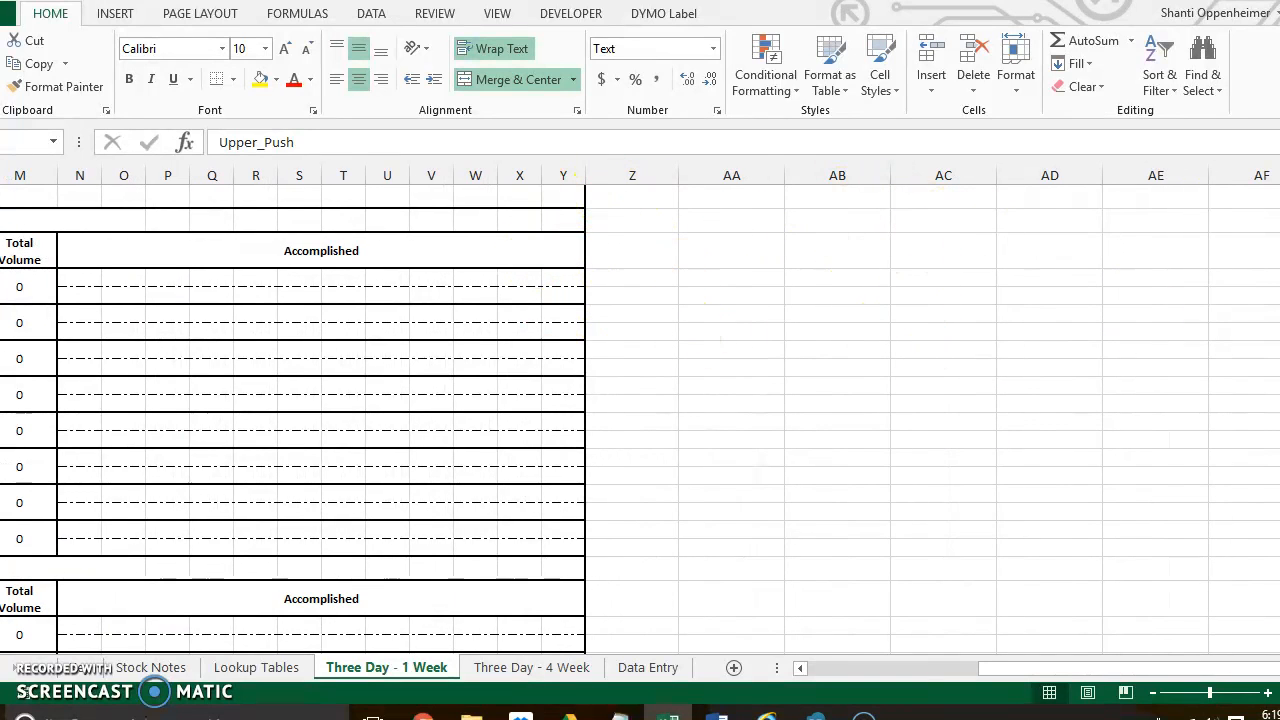
drag(1175, 678, 928, 676)
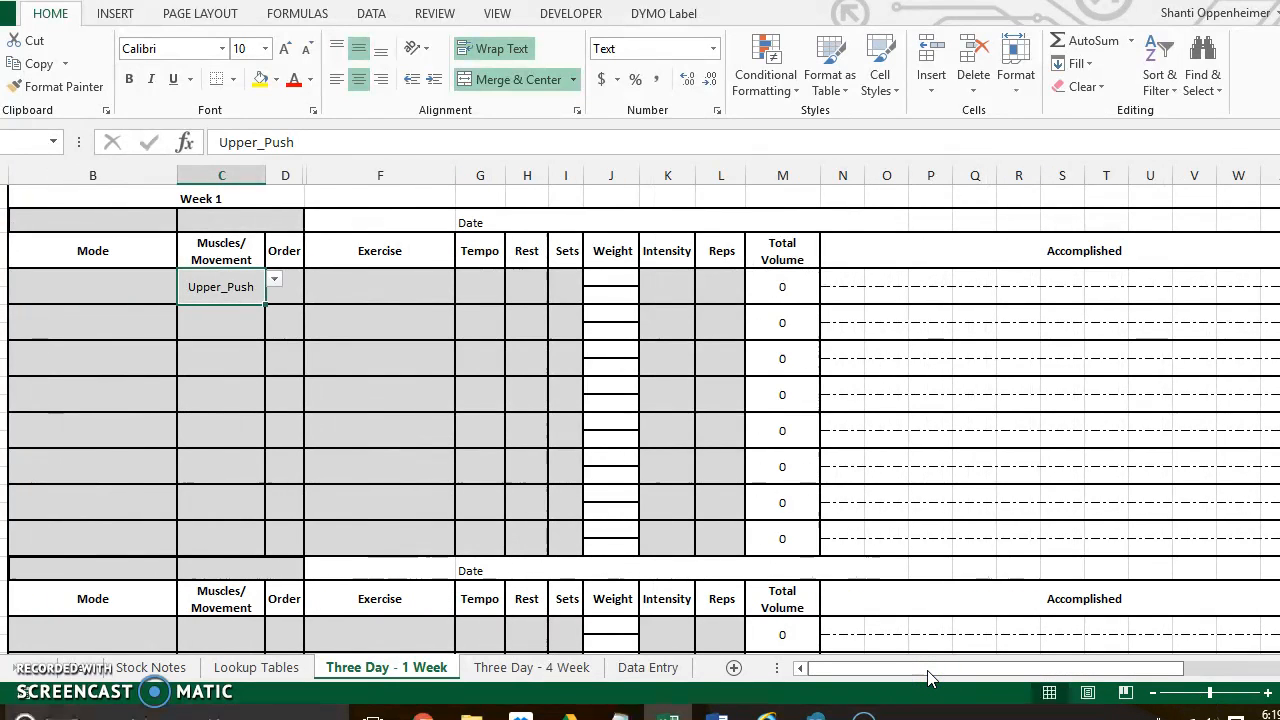
- Delete columns A through D, which hold the average total sets and volume labels, from the Three Day - 4 Week sheet
click(570, 667)
drag(1195, 668, 816, 680)
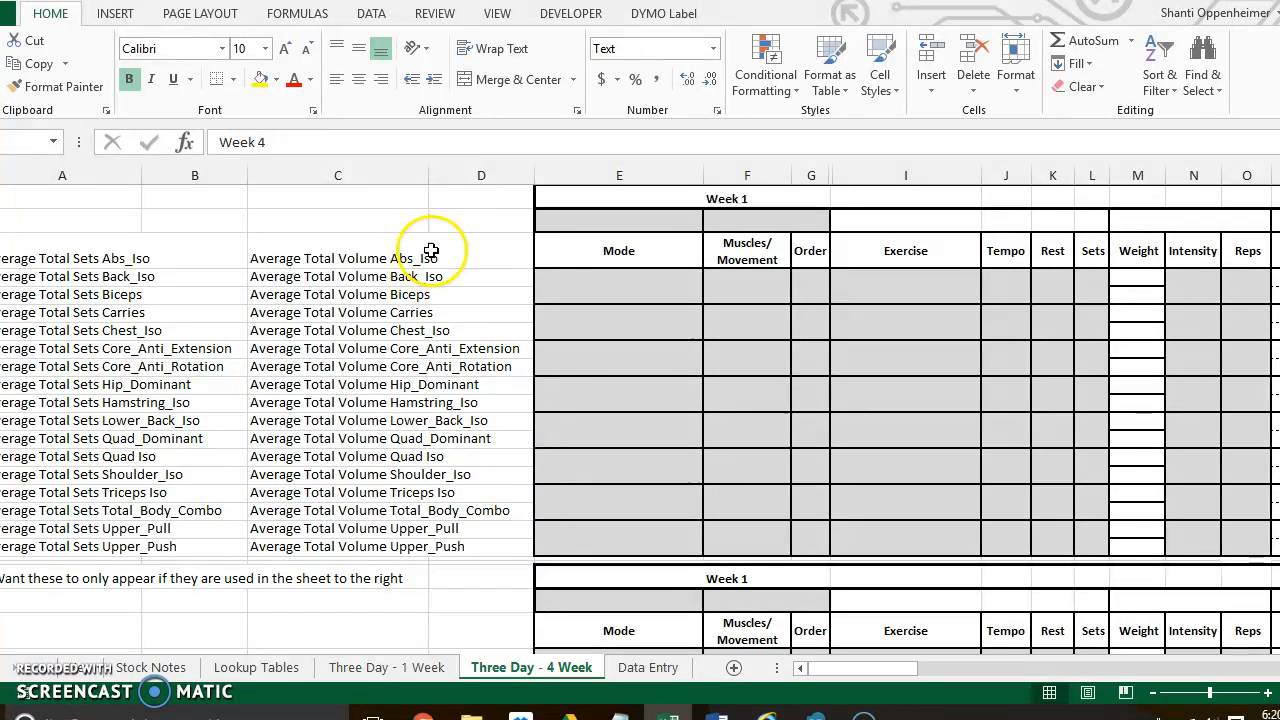
click(463, 181)
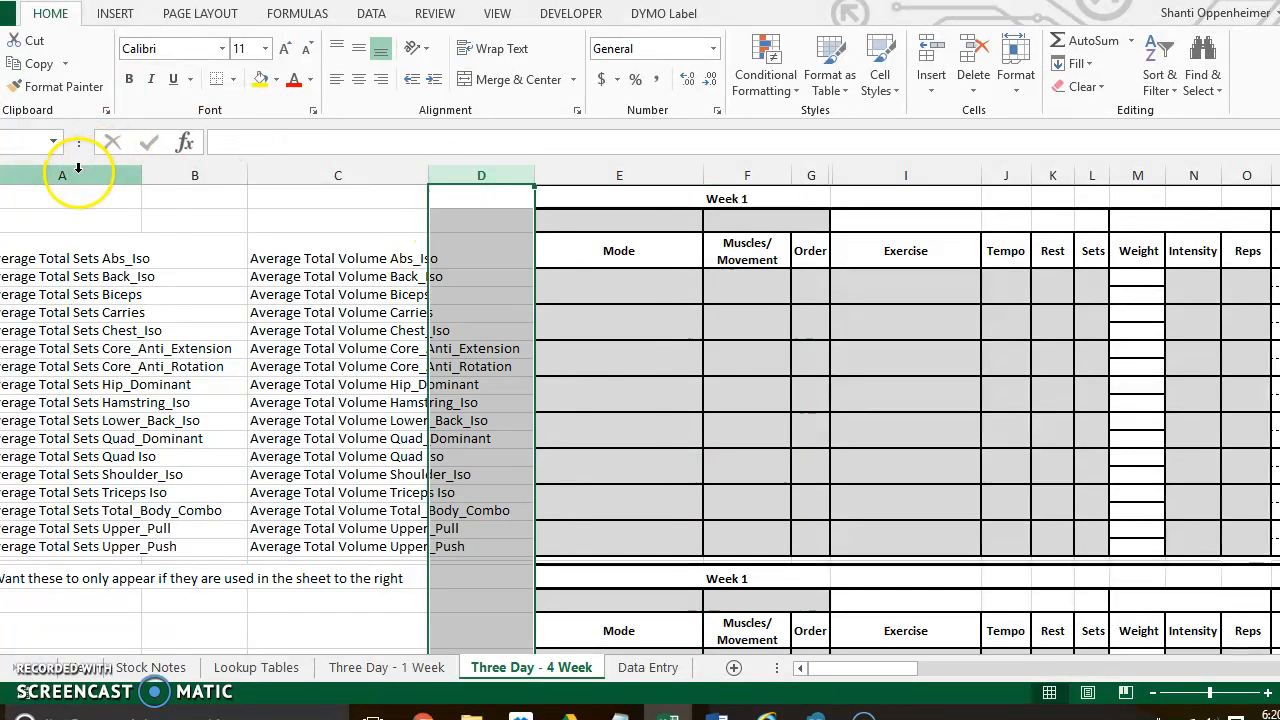
click(63, 175)
shift+click(442, 176)
right_click(447, 174)
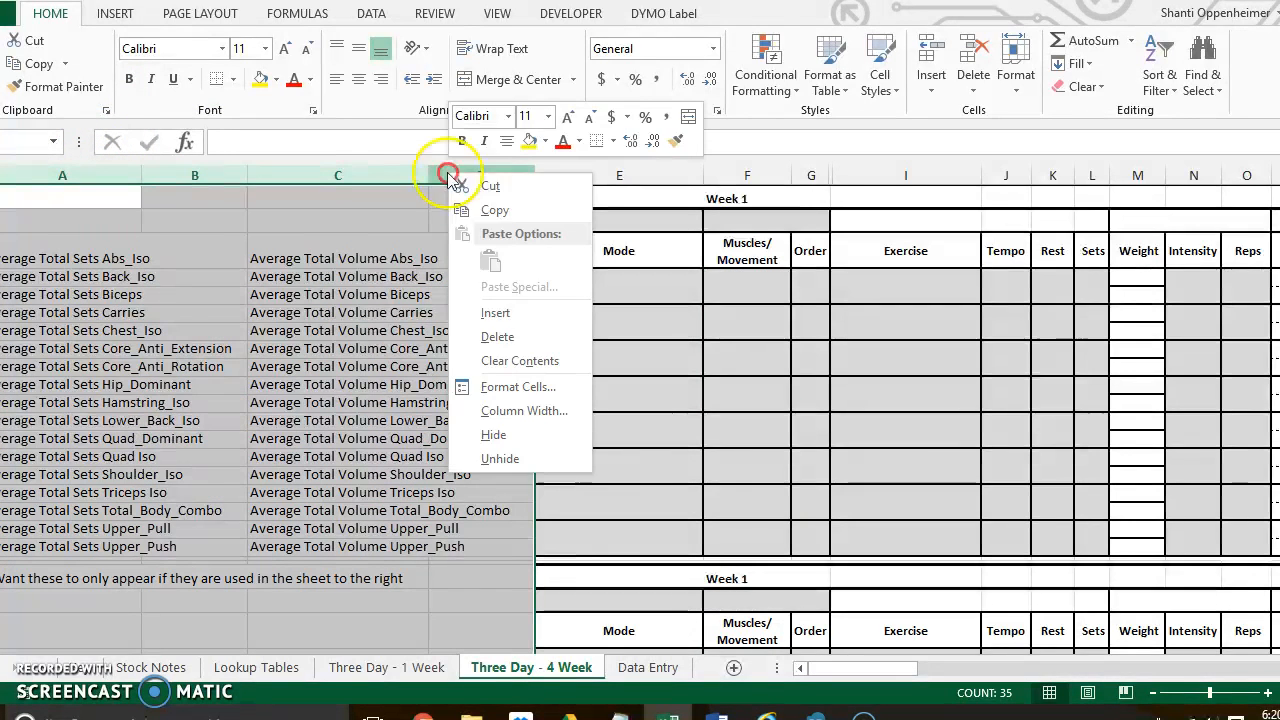
click(499, 337)
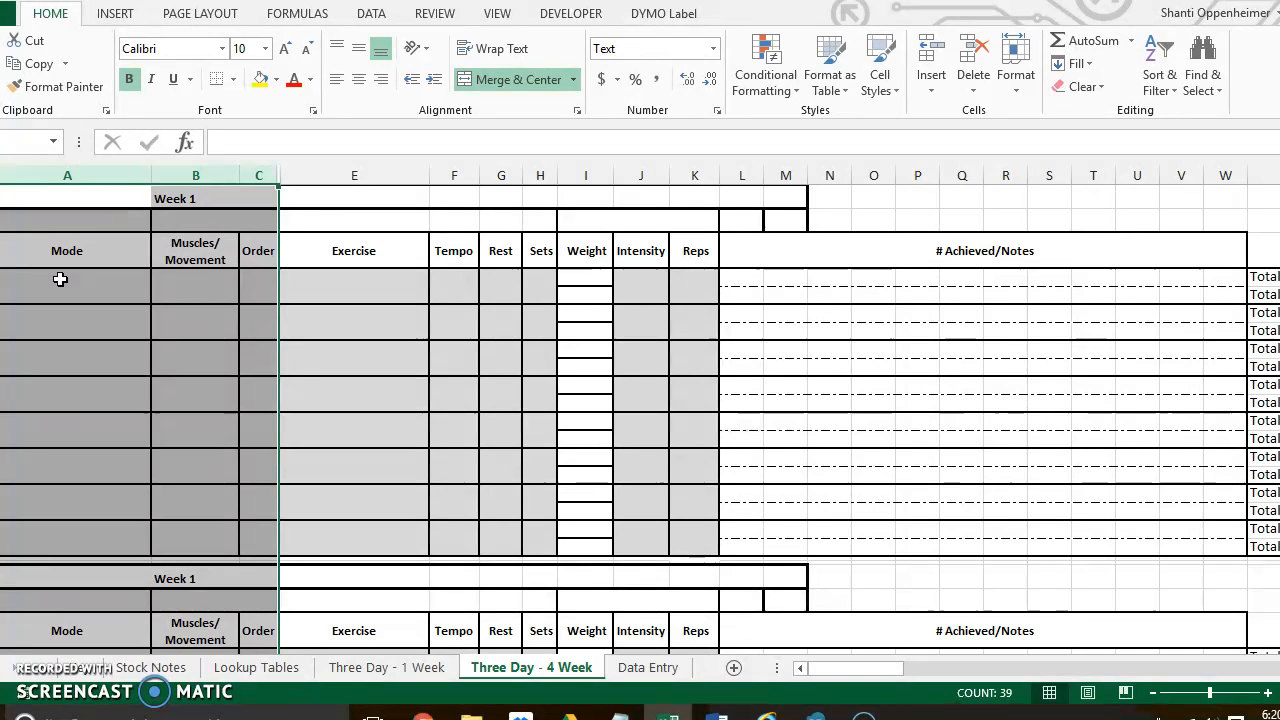
drag(834, 668, 1232, 650)
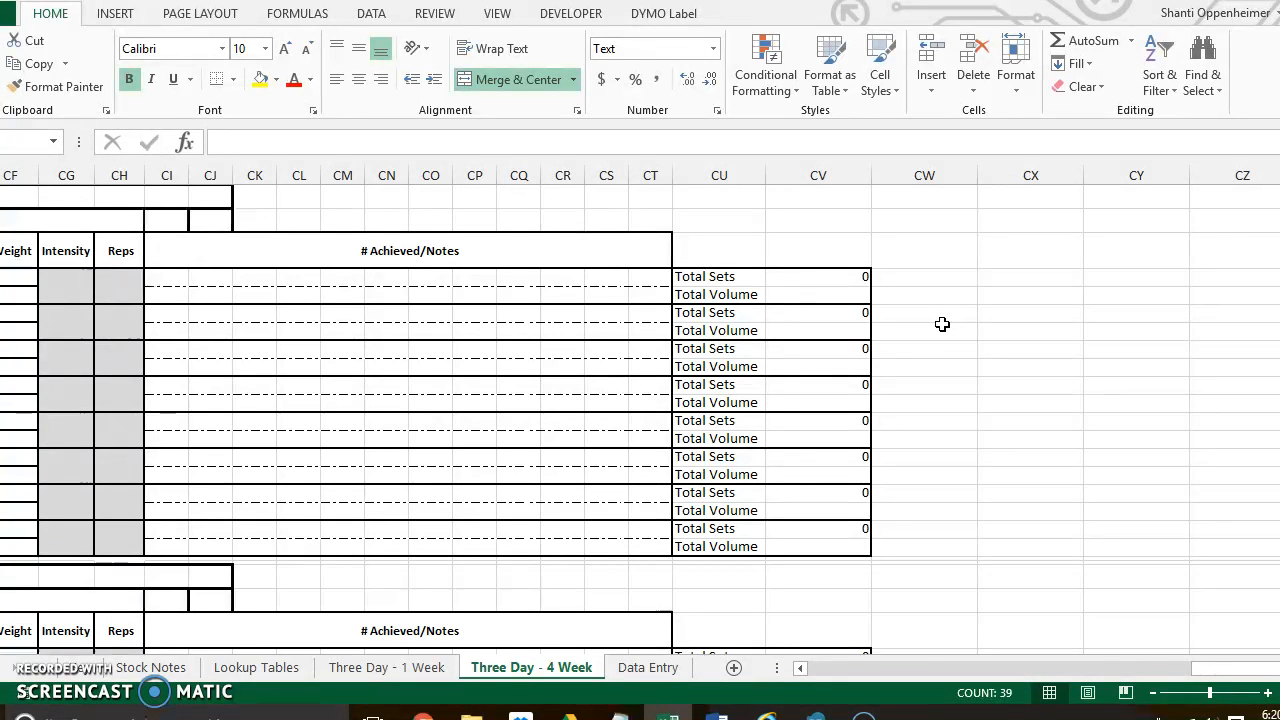
drag(1248, 670, 828, 679)
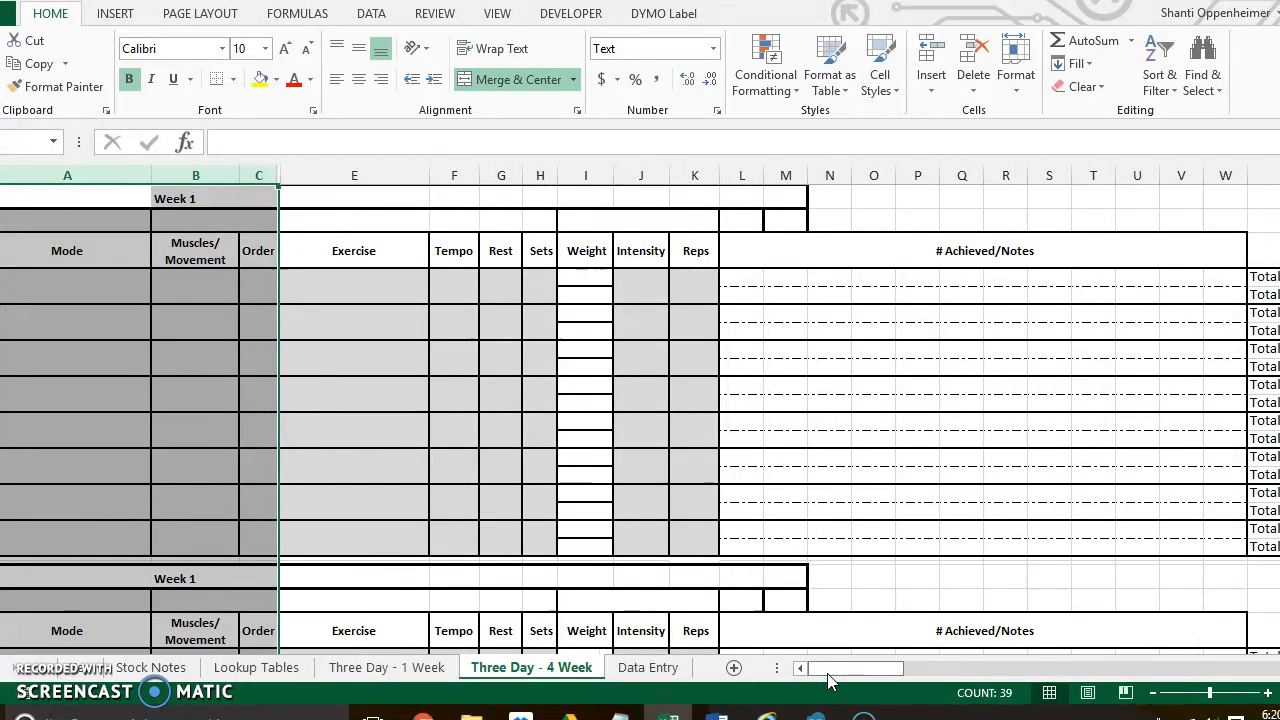